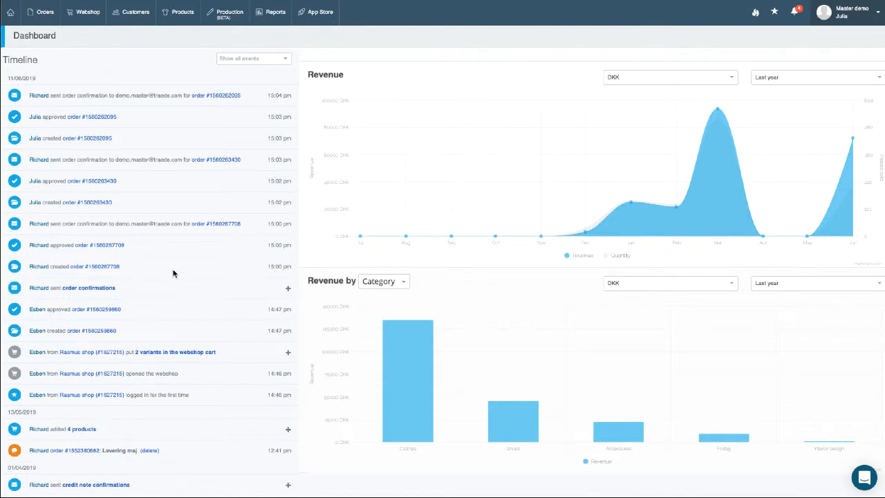
Look through the dashboard timeline of recent orders, confirmations and webshop events.
scroll(173, 273, down, 3)
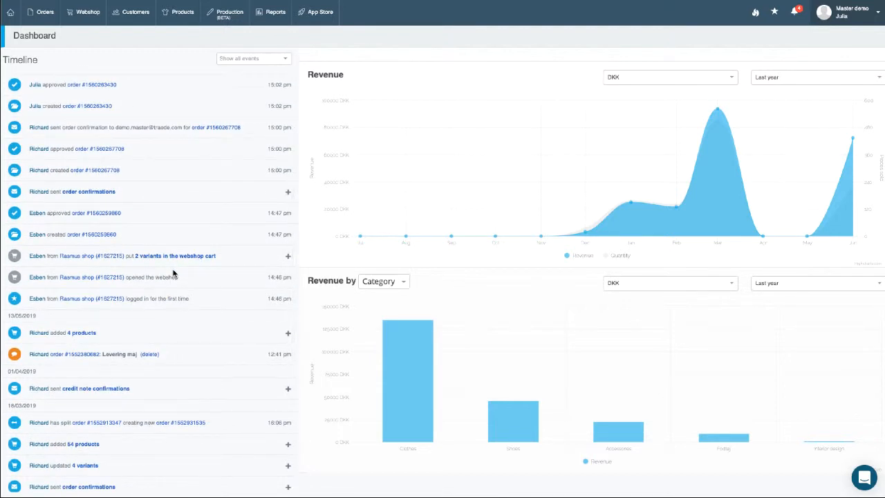
scroll(172, 275, up, 1)
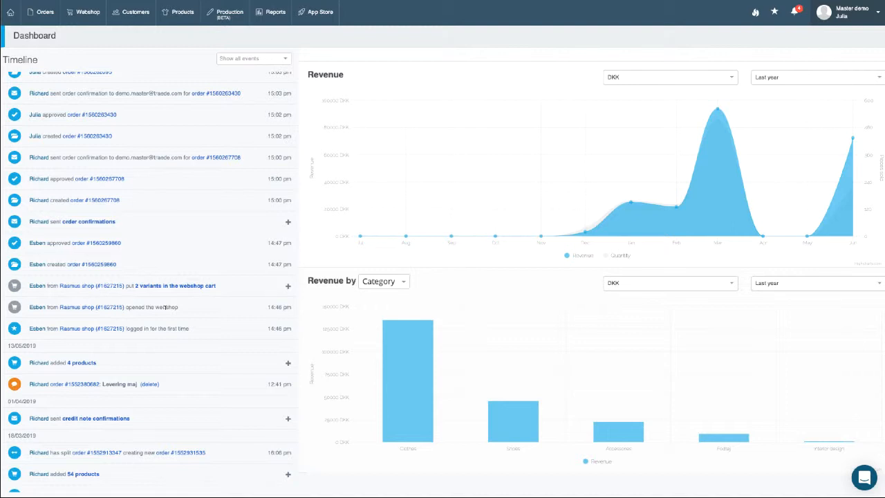
scroll(170, 316, up, 1)
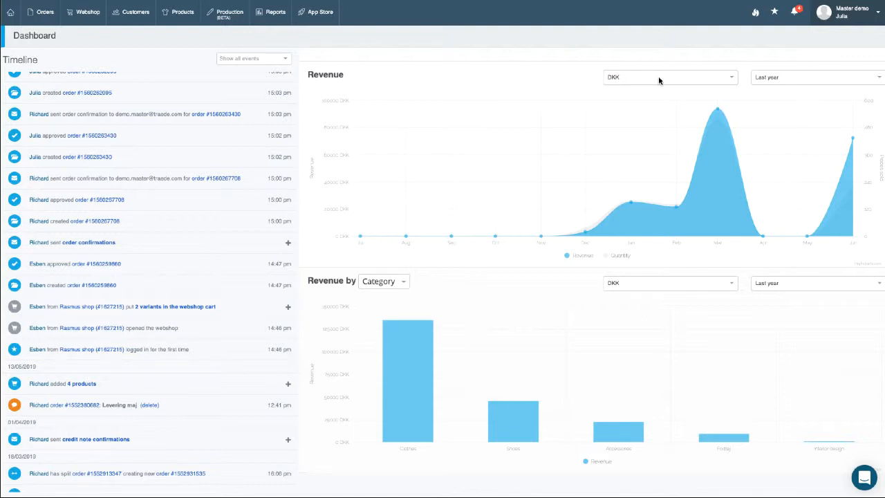
scroll(185, 97, up, 2)
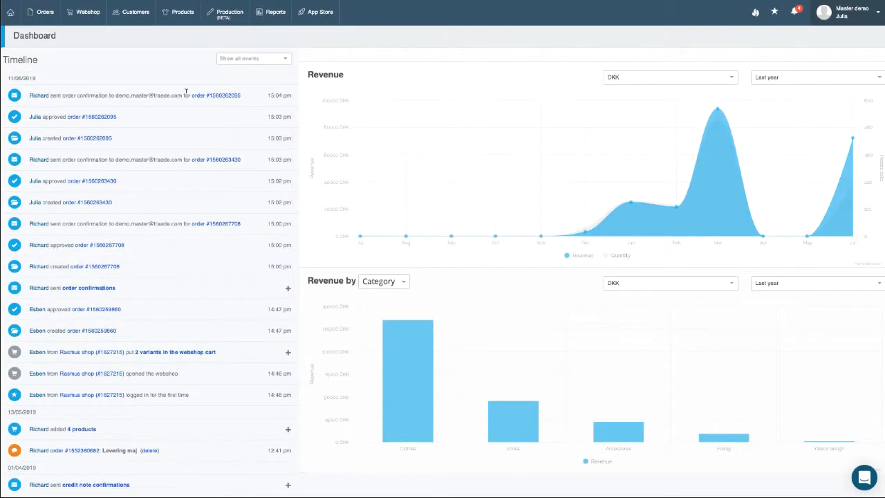
Open the customer overview listing all active customers.
mouse_move(136, 14)
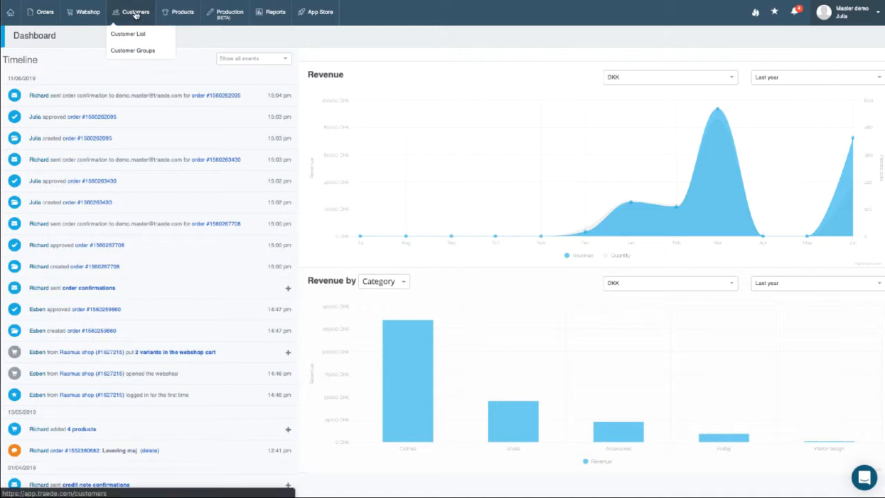
click(136, 14)
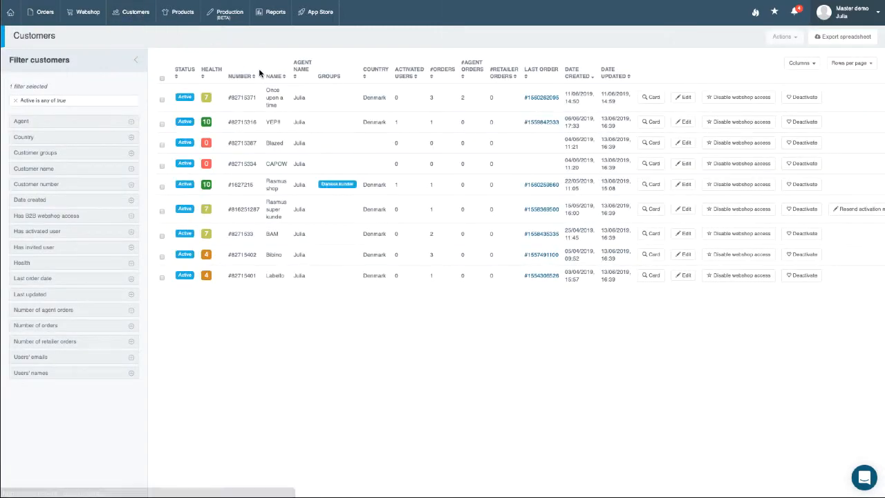
mouse_move(158, 15)
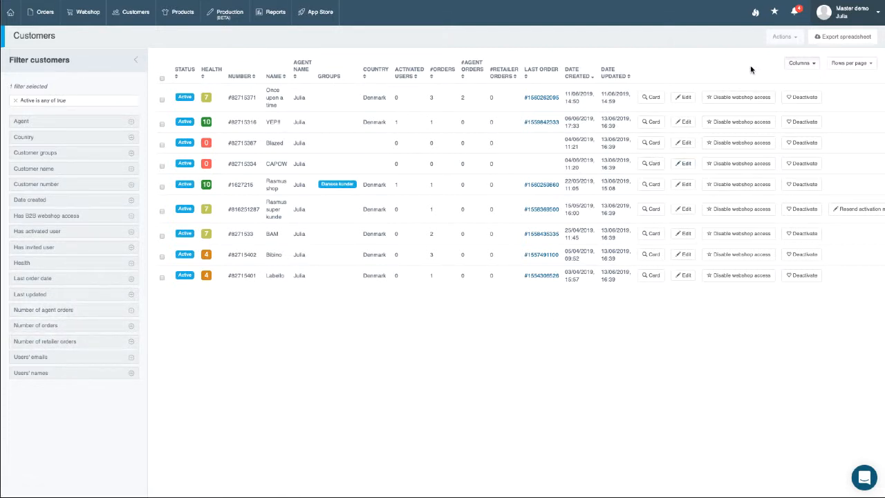
View the rows-per-page options, then hide the Groups column in the customer list and show it again.
click(850, 64)
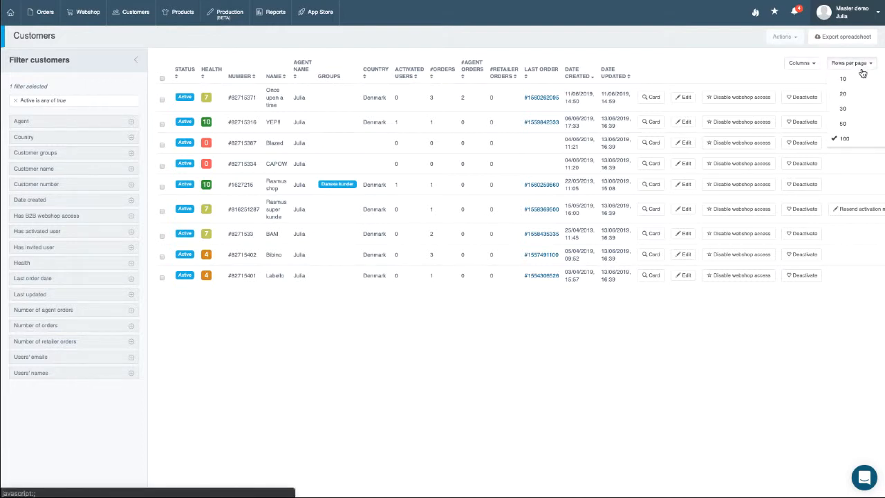
click(815, 66)
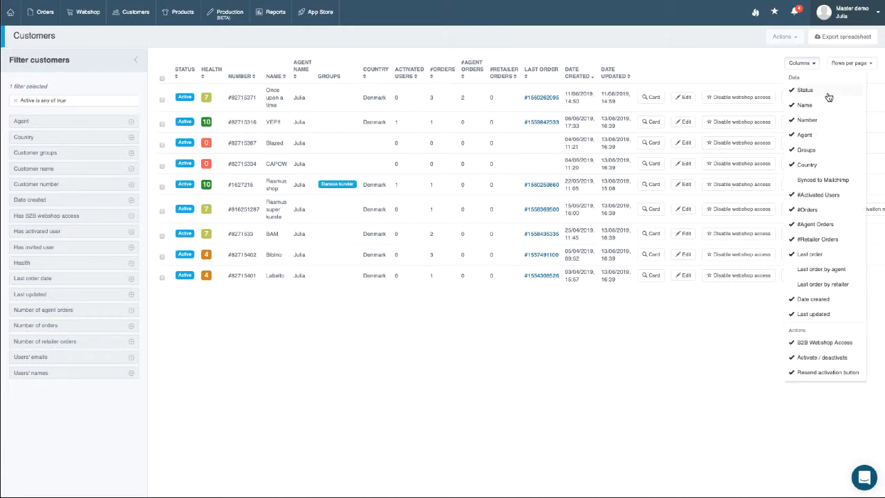
click(809, 152)
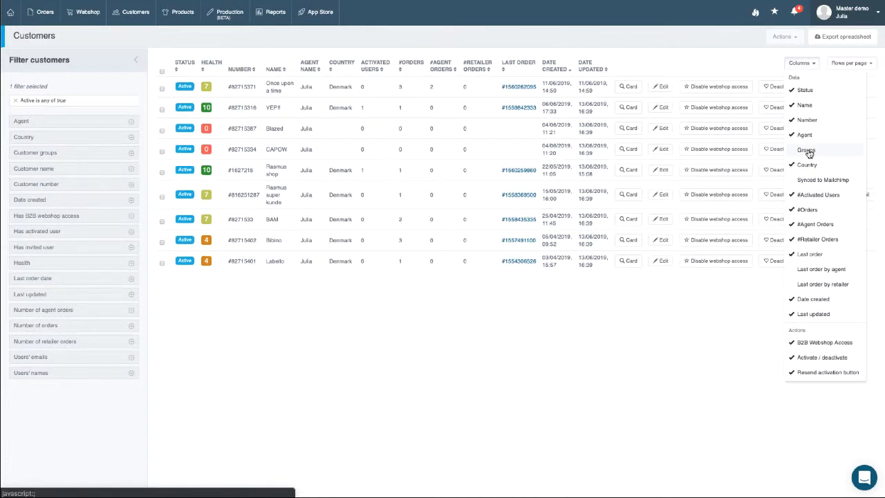
click(810, 153)
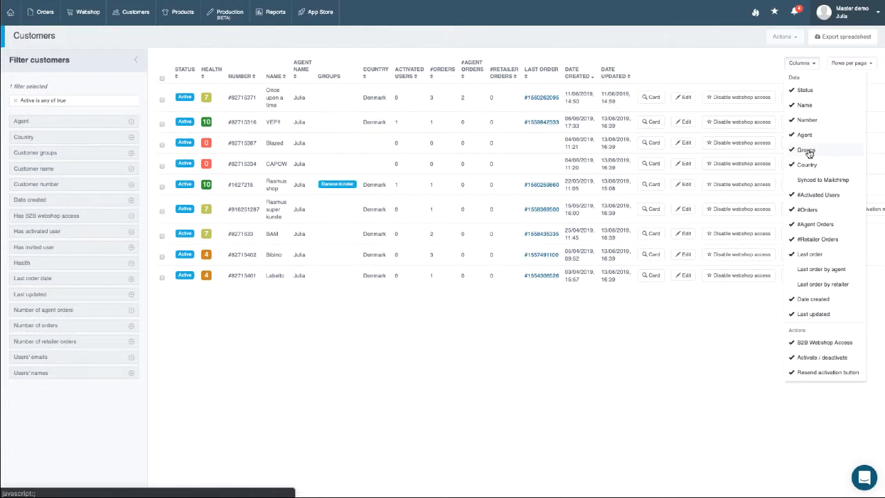
click(667, 63)
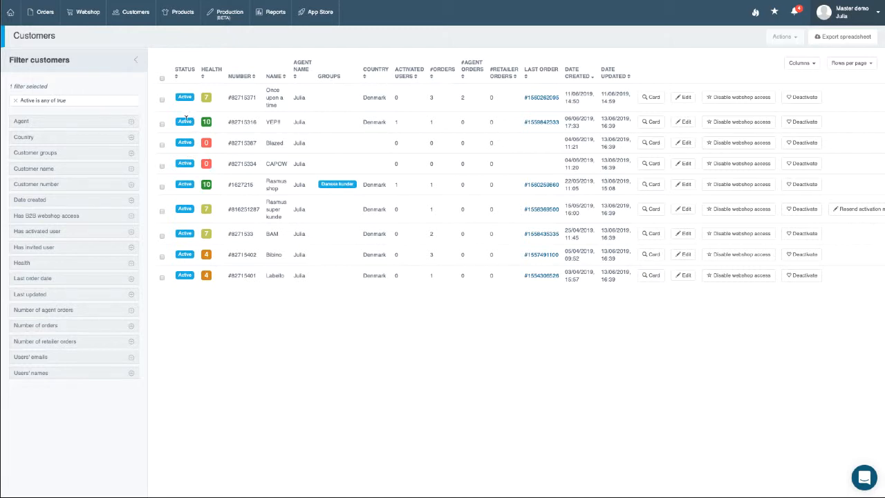
Remove the active-status filter from the customer list.
mouse_move(210, 129)
click(15, 103)
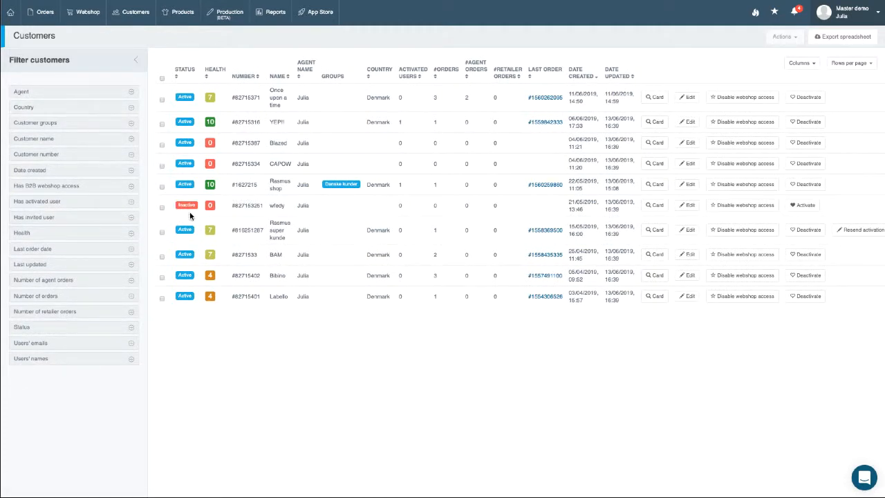
mouse_move(209, 207)
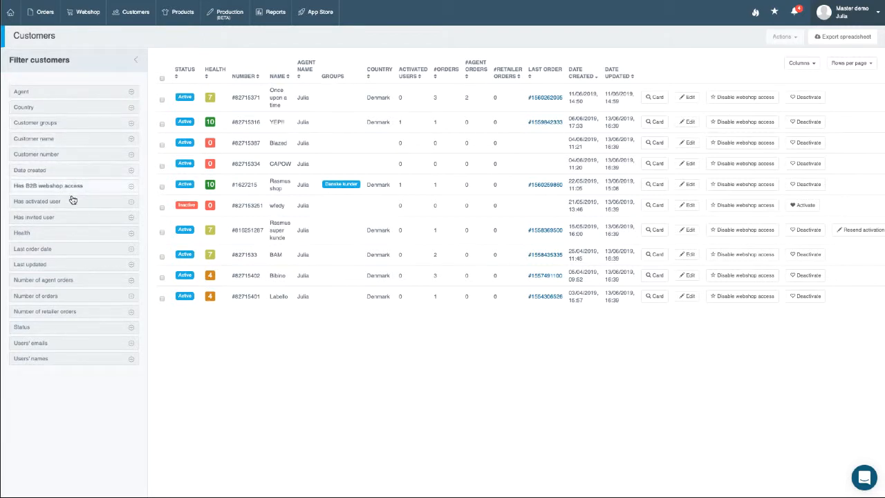
Filter the customer list by the status Inactive, then remove that filter again.
click(53, 327)
click(38, 351)
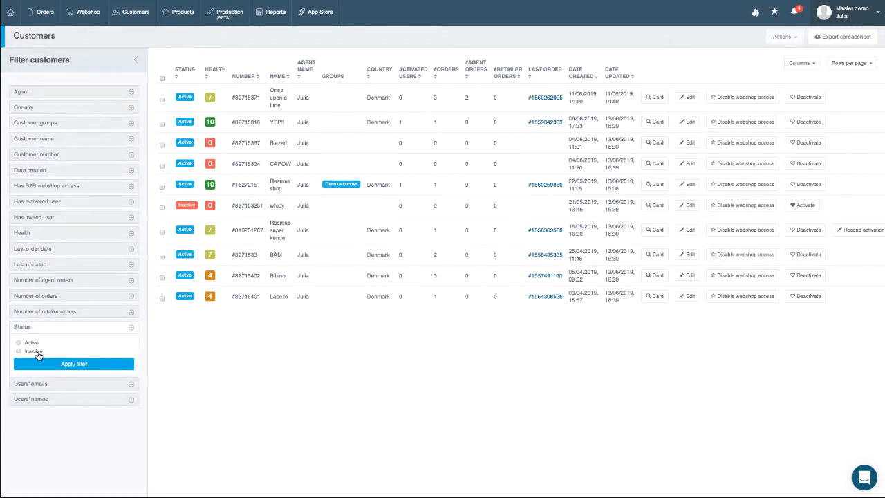
click(69, 366)
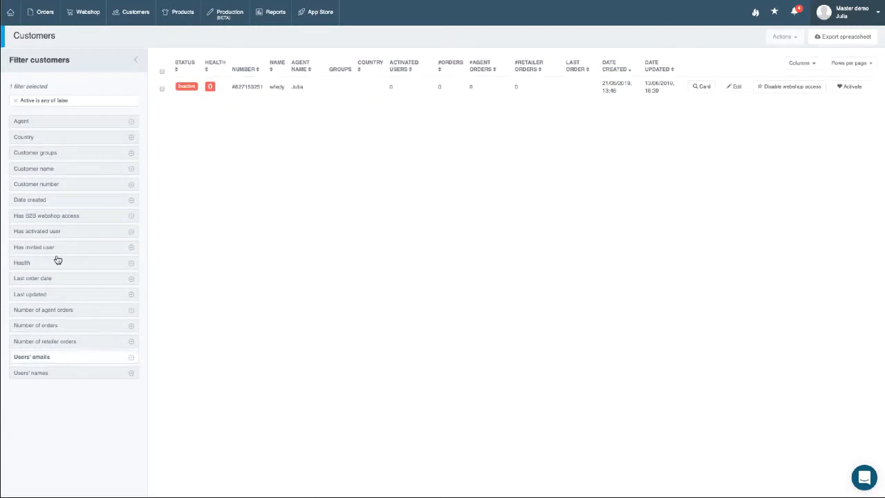
click(16, 100)
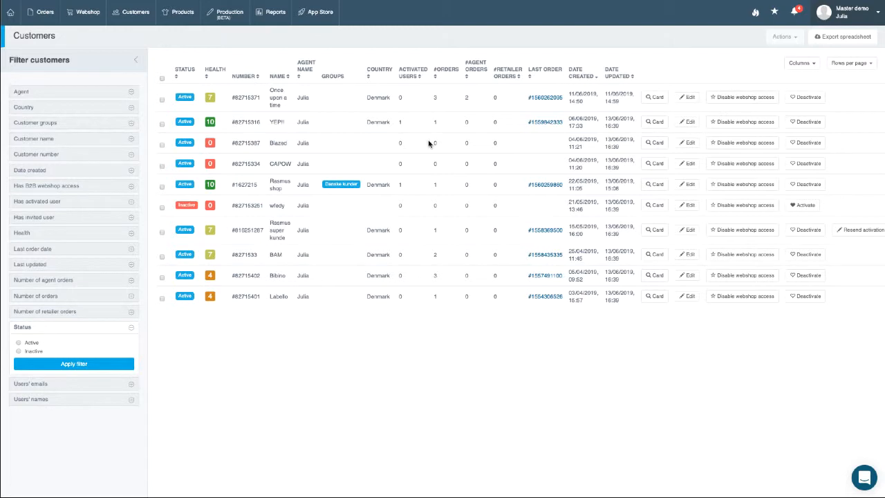
View the quick card of the customer Once upon a time, then open and examine its details page.
click(655, 98)
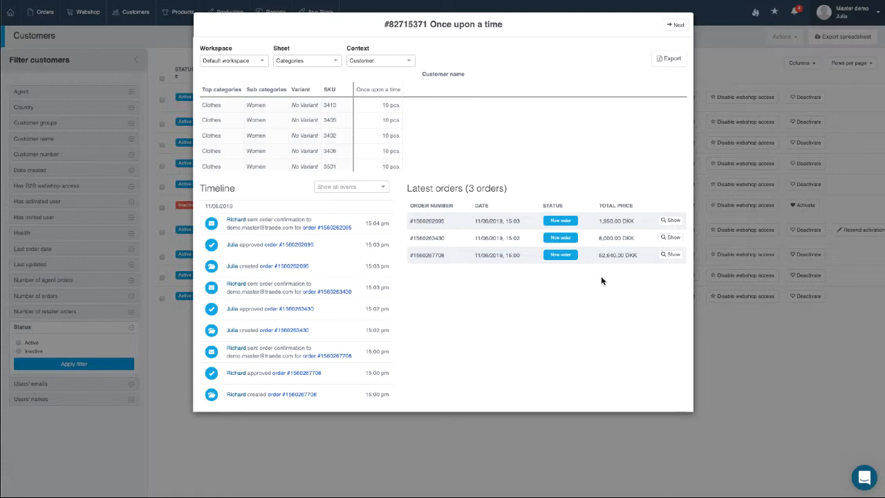
click(742, 67)
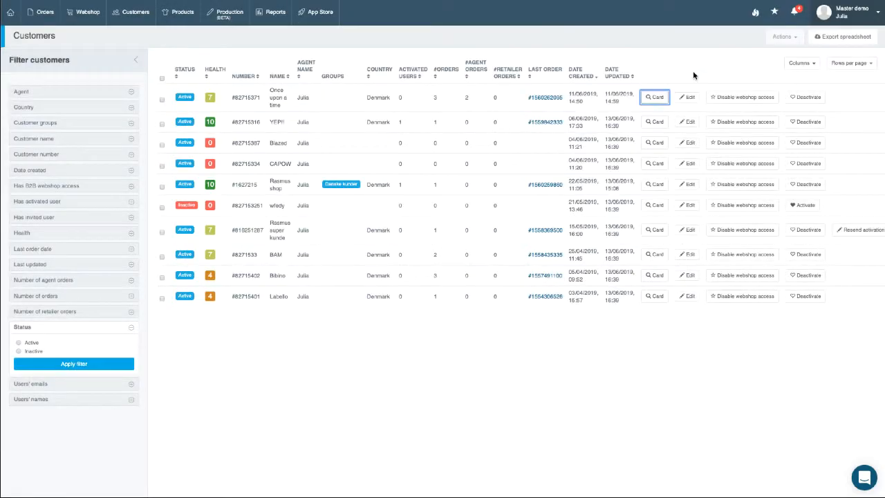
click(692, 99)
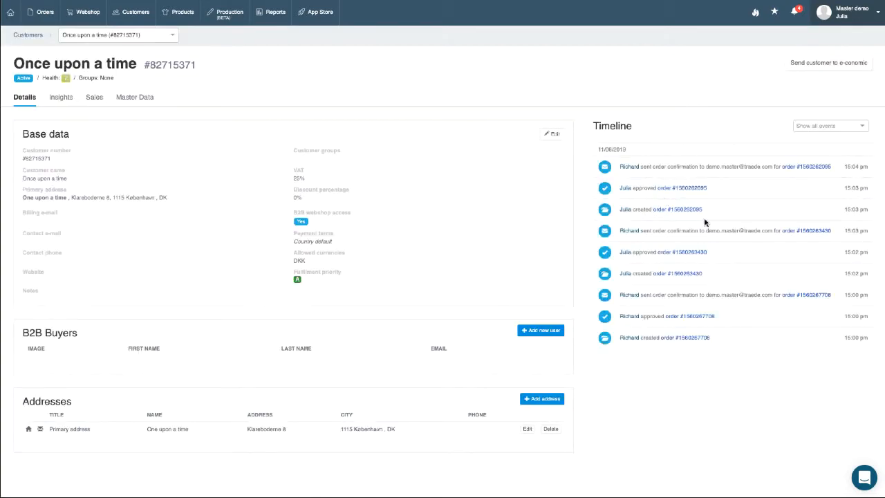
scroll(346, 185, down, 1)
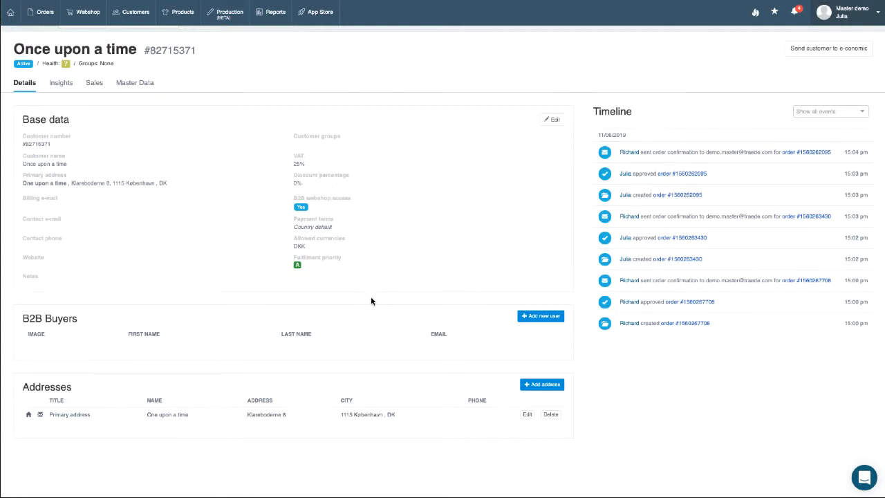
scroll(364, 306, down, 1)
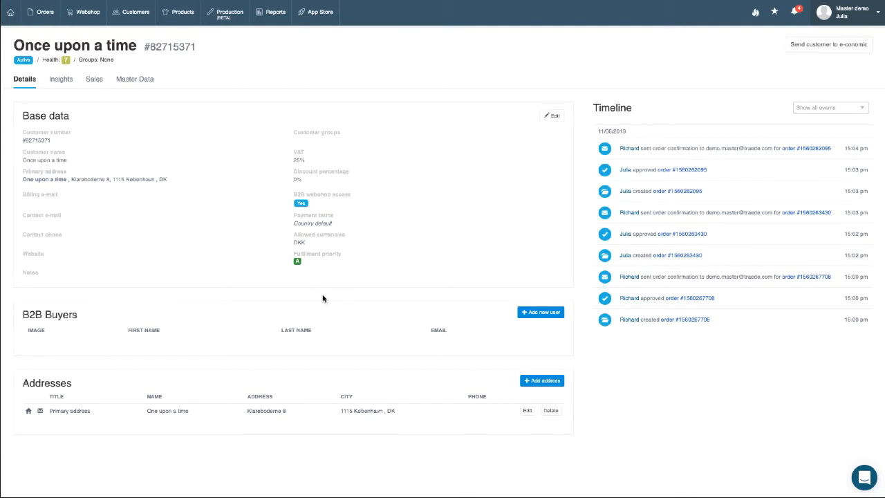
Open the customer's base data for editing and examine the details, sales and billing fields.
click(556, 117)
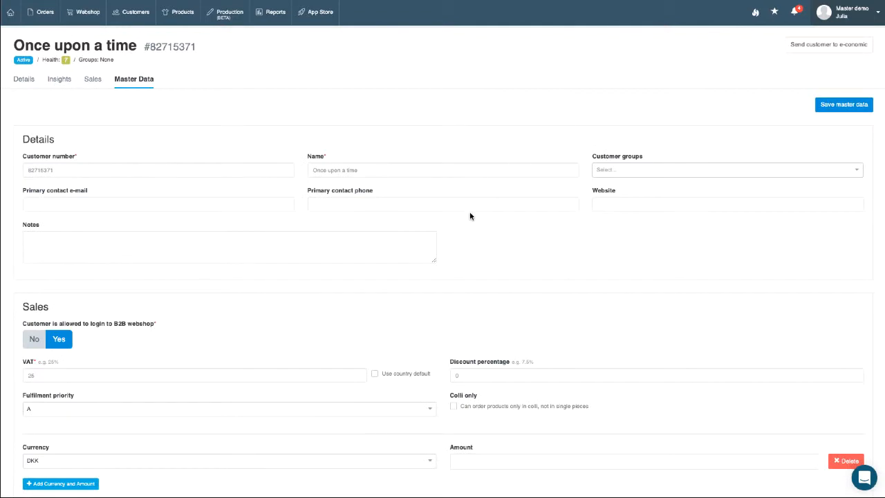
scroll(470, 212, down, 1)
scroll(381, 455, down, 2)
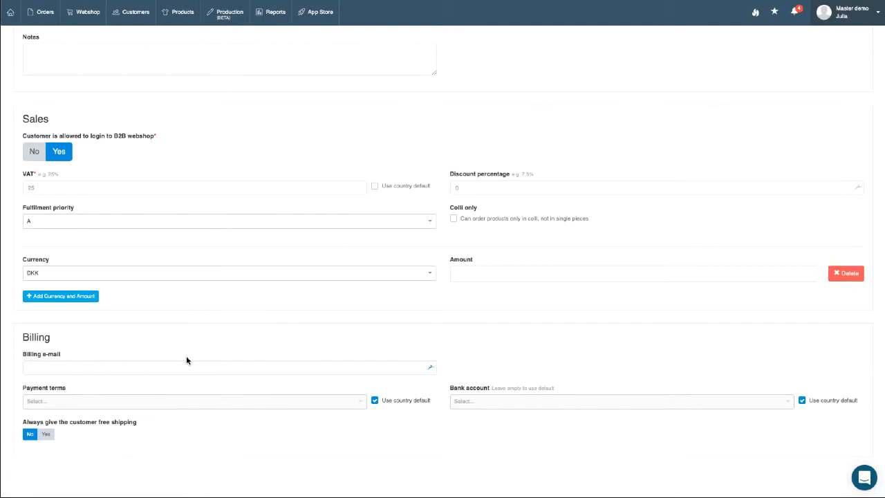
scroll(187, 358, up, 2)
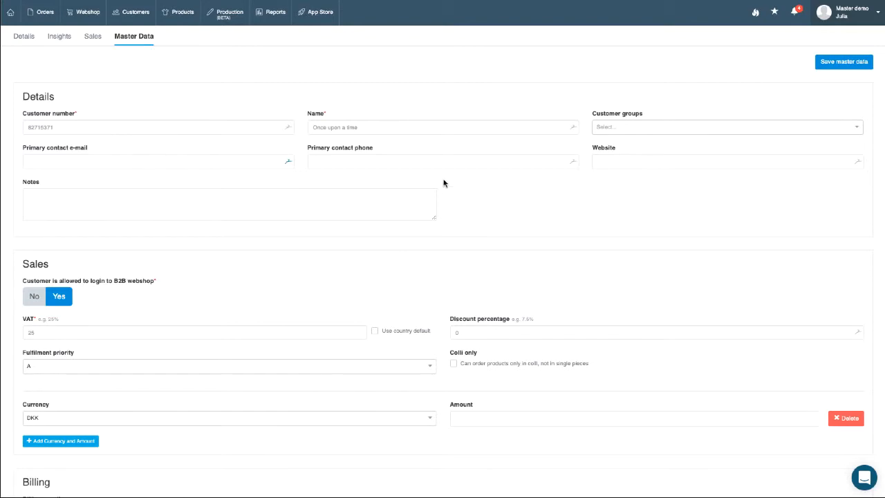
scroll(579, 201, down, 3)
scroll(579, 201, down, 2)
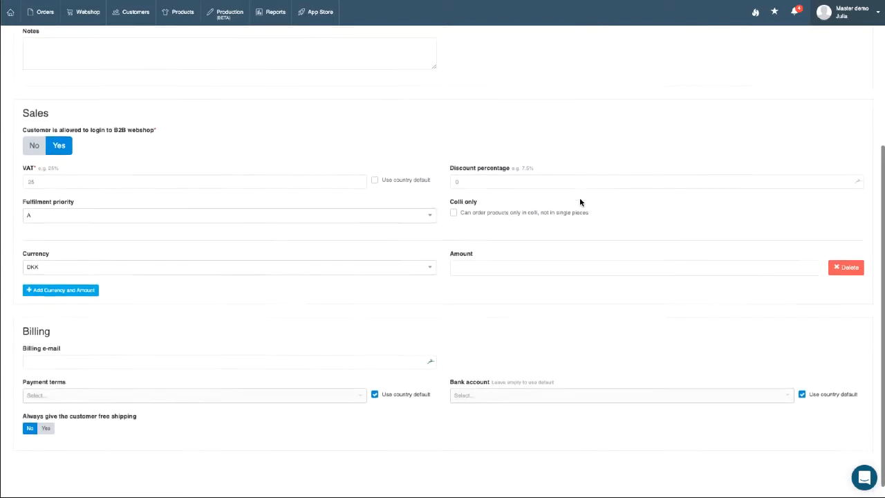
scroll(579, 201, up, 5)
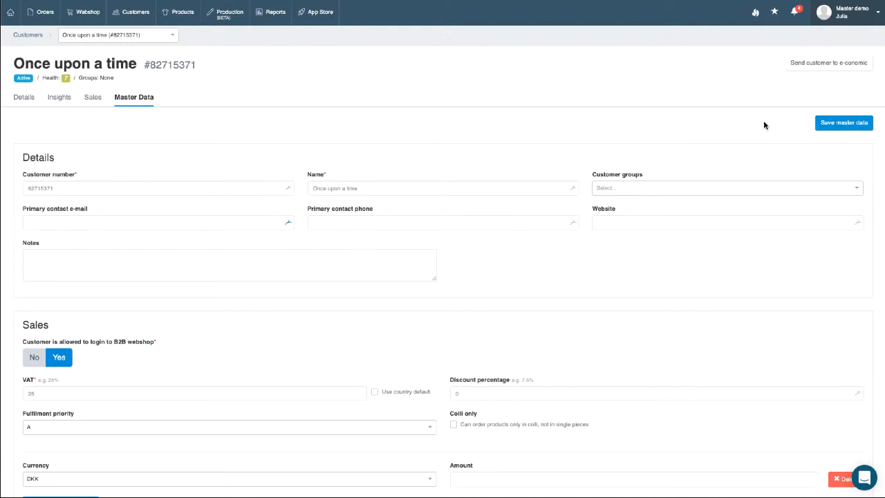
Return to the customer's details and view the form for a new address, closing it without adding one.
click(24, 98)
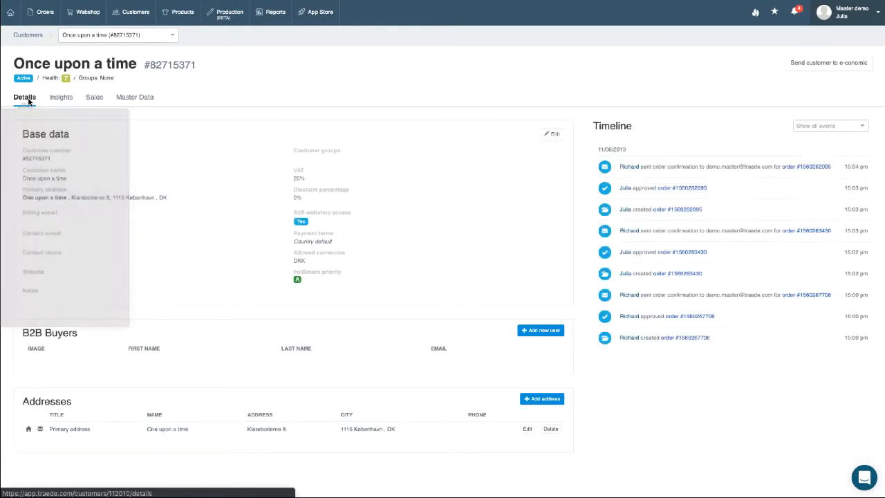
scroll(494, 276, down, 1)
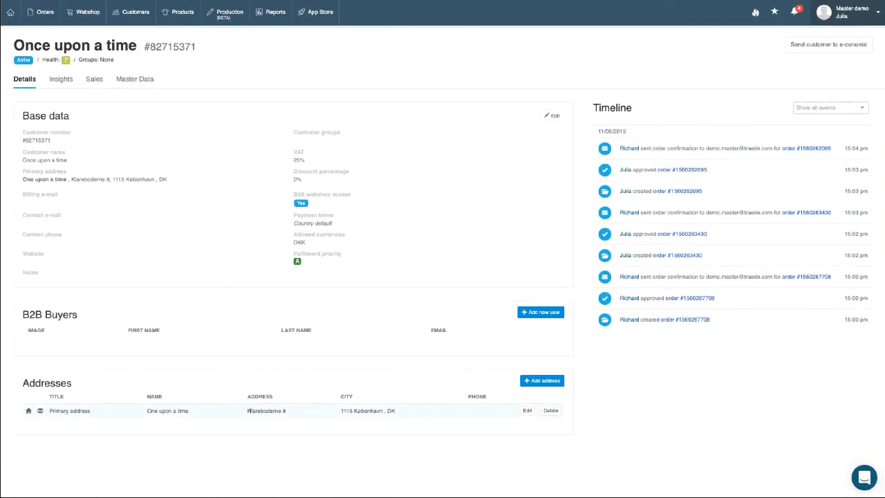
click(536, 382)
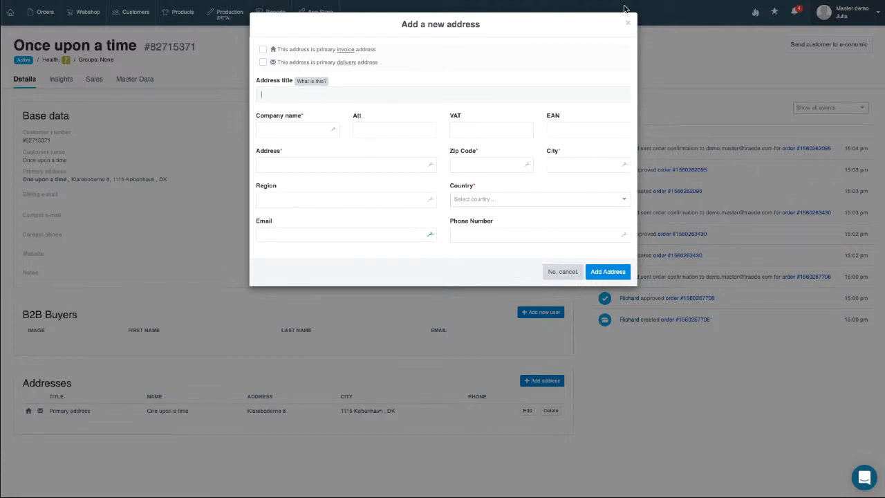
click(627, 27)
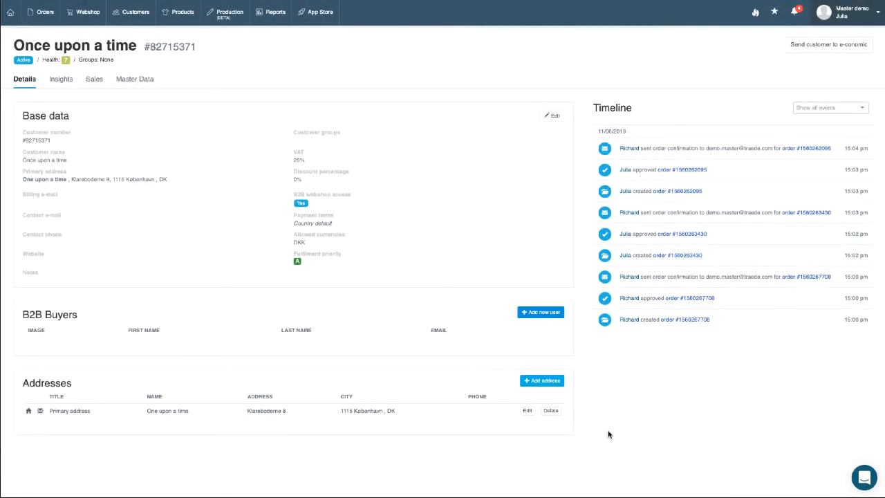
scroll(622, 430, up, 1)
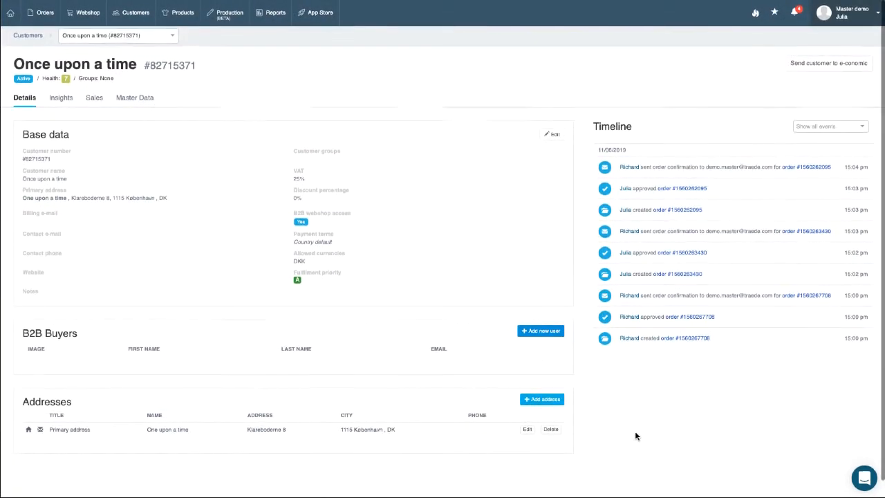
View the customer's sales orders and invoices, then return to the customer list.
click(93, 101)
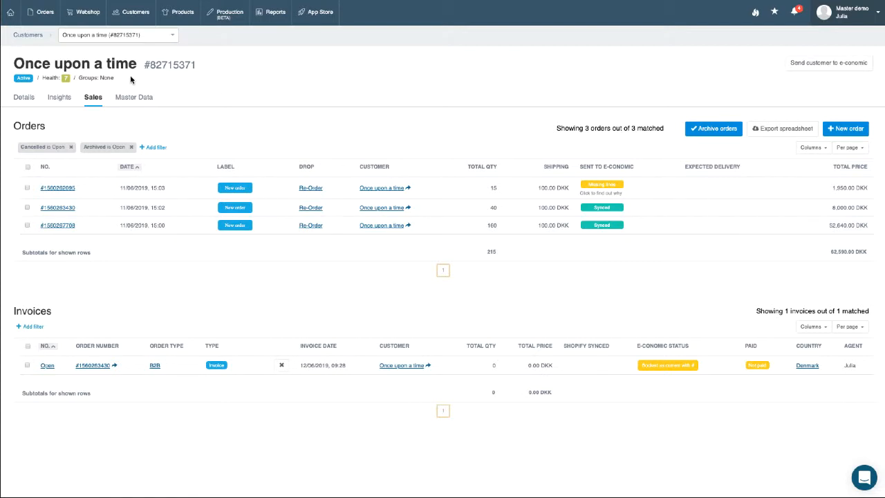
click(144, 14)
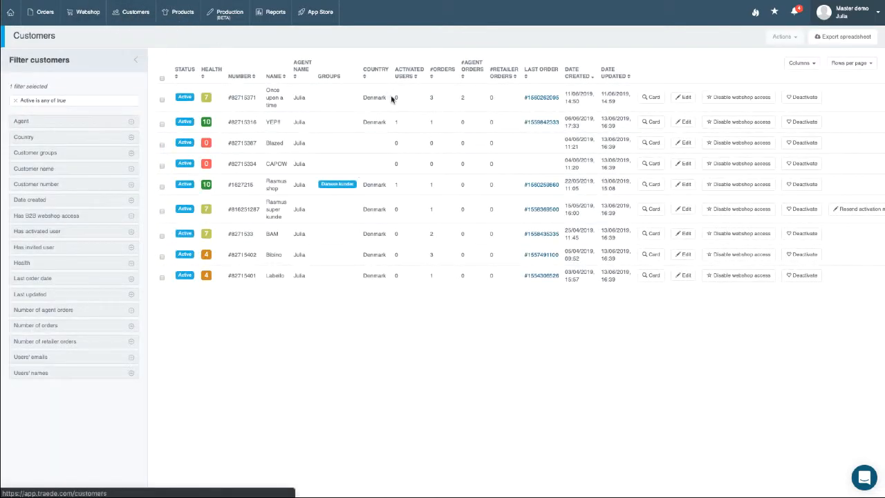
Open the product list, browse all the products, and look over the available product filters, including Collection.
mouse_move(188, 11)
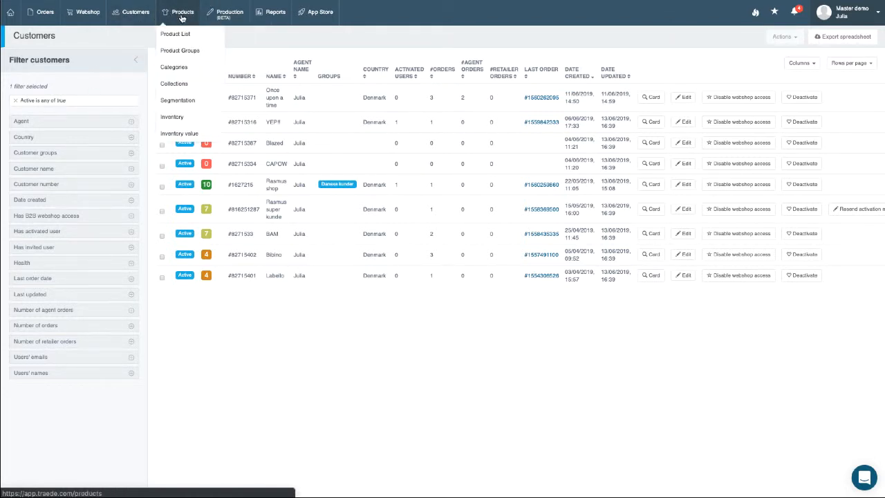
click(182, 17)
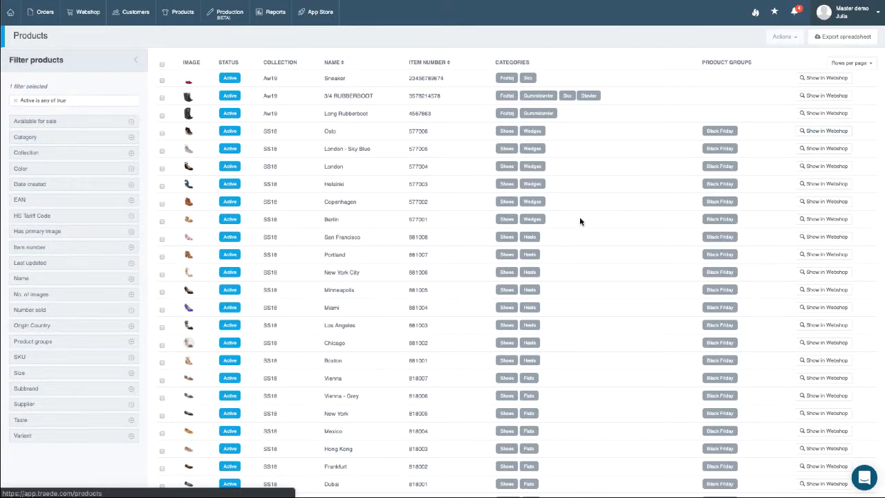
scroll(580, 220, down, 20)
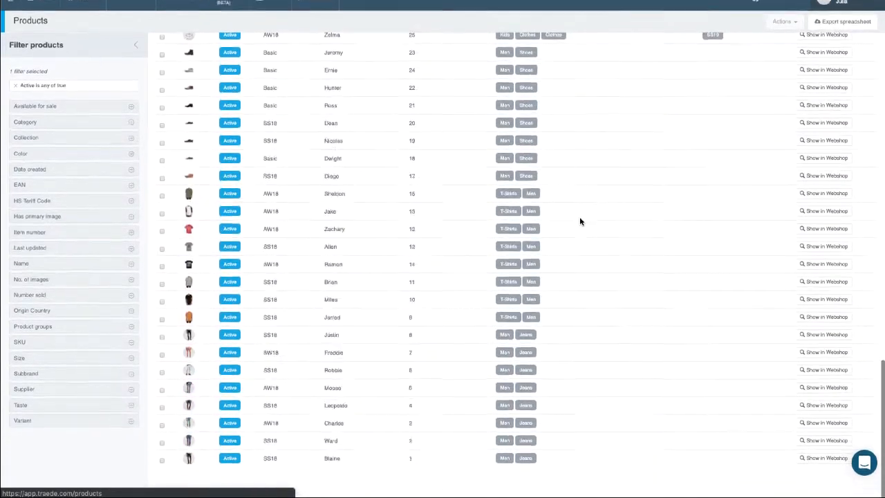
scroll(423, 183, up, 20)
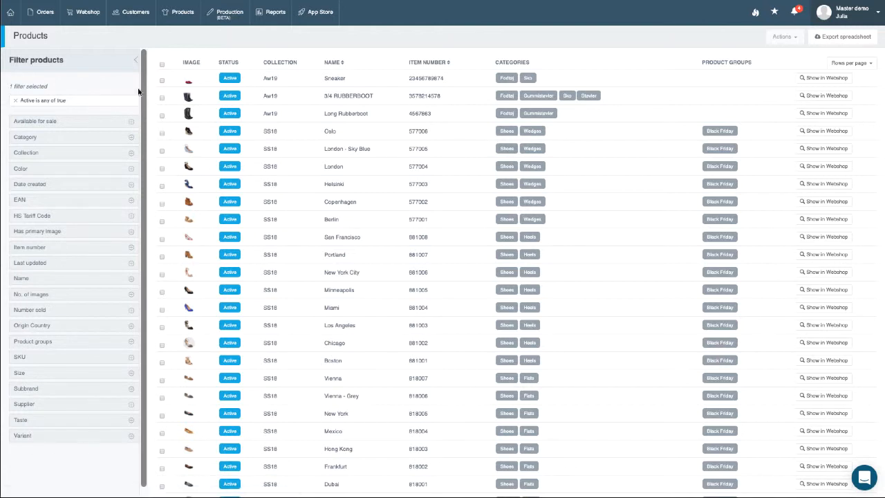
click(80, 155)
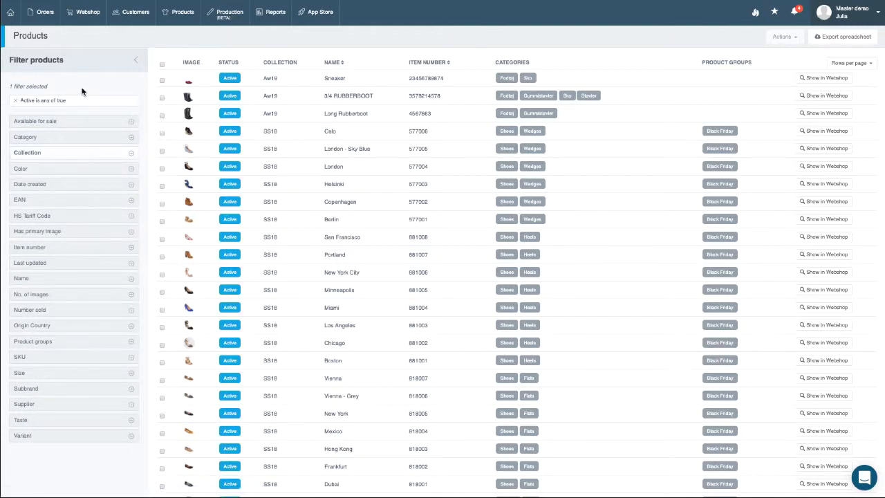
View the Order Totals report, then open the Report Generator and examine its default workspace and the list of other workspaces.
mouse_move(281, 5)
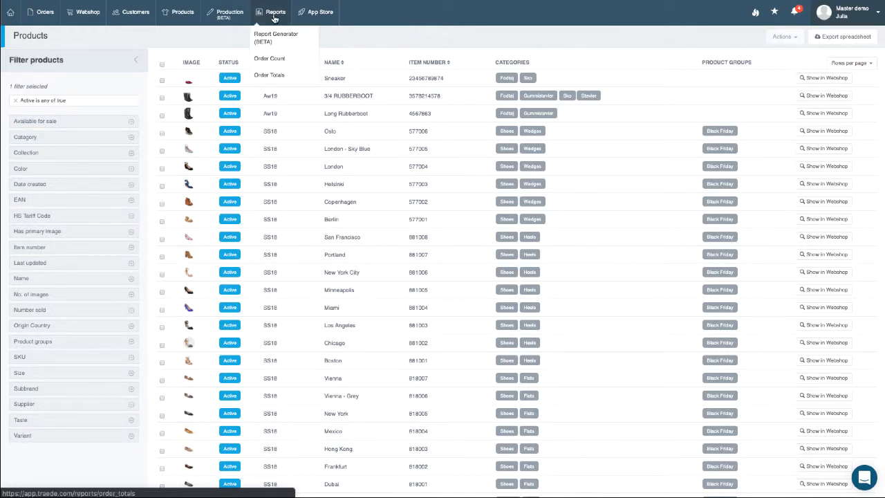
click(274, 18)
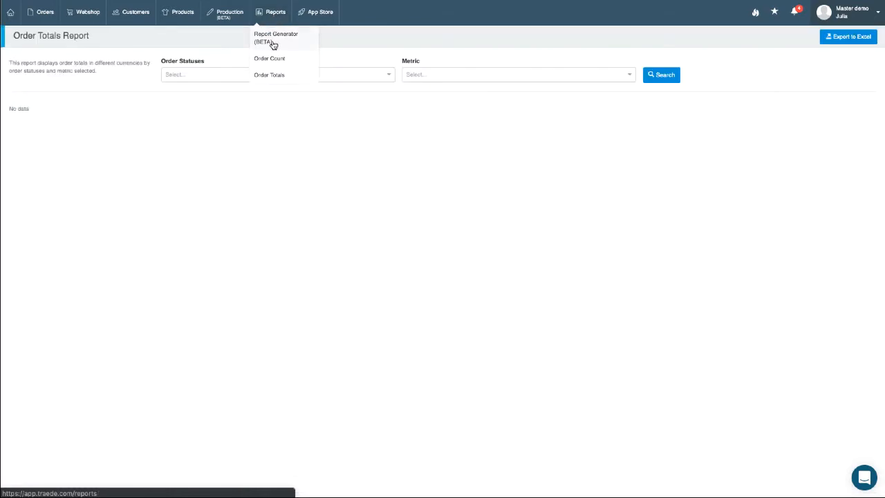
click(274, 43)
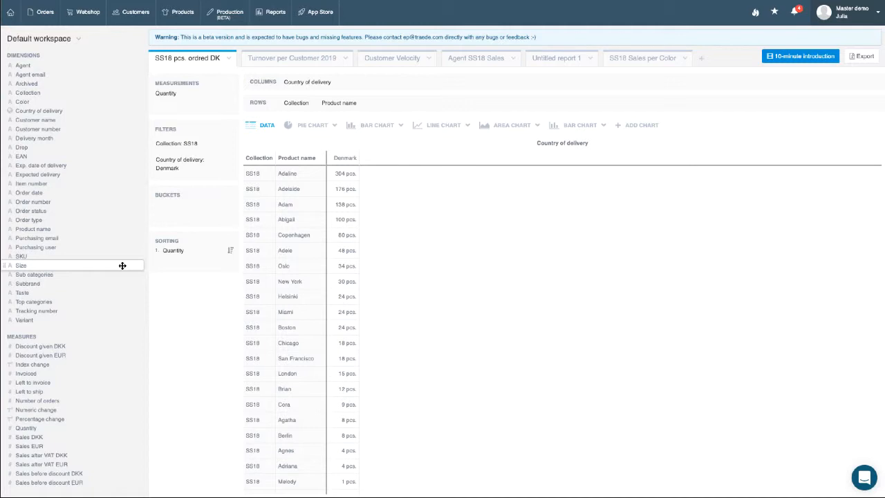
click(76, 39)
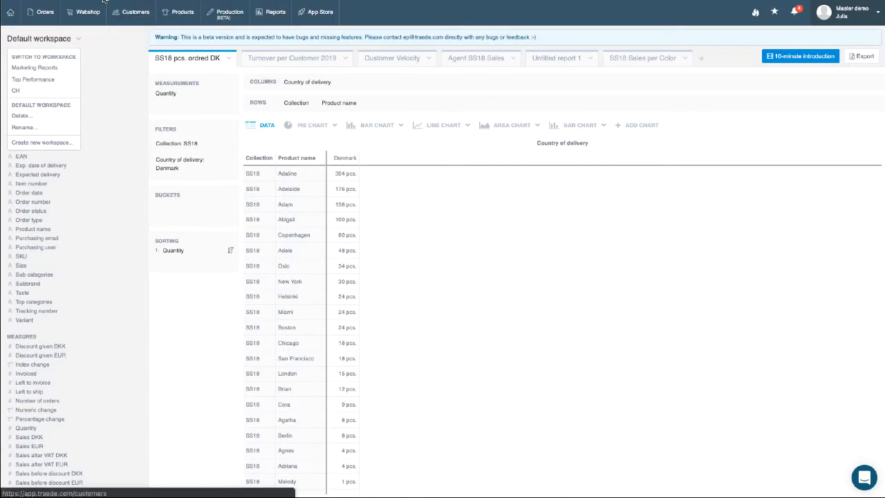
mouse_move(316, 20)
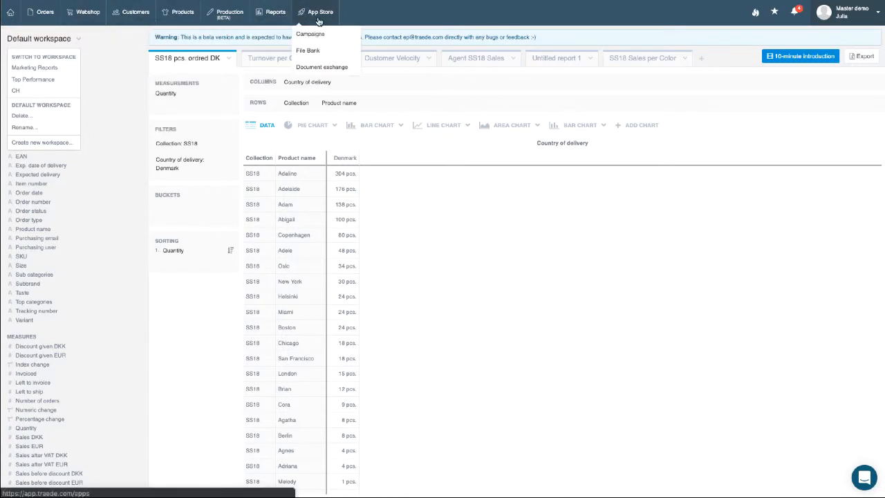
Open the B2B orders list and view the columns that can be shown, leaving the selection as it is.
click(45, 12)
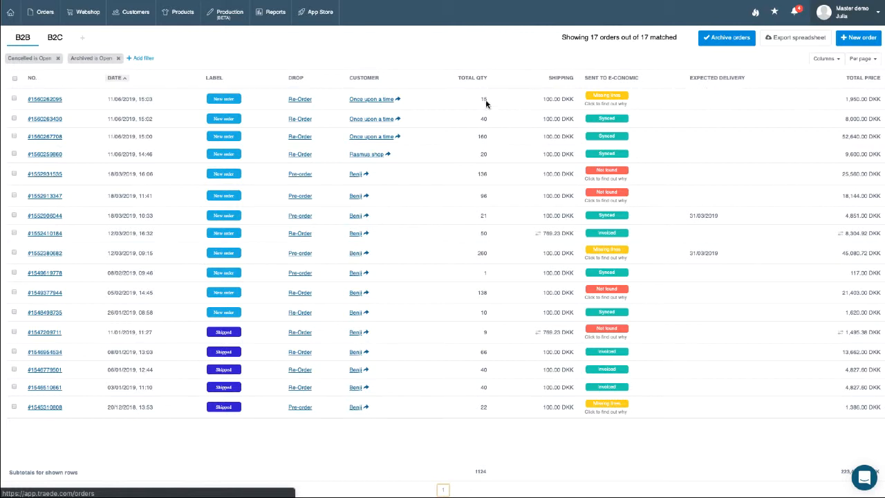
click(827, 63)
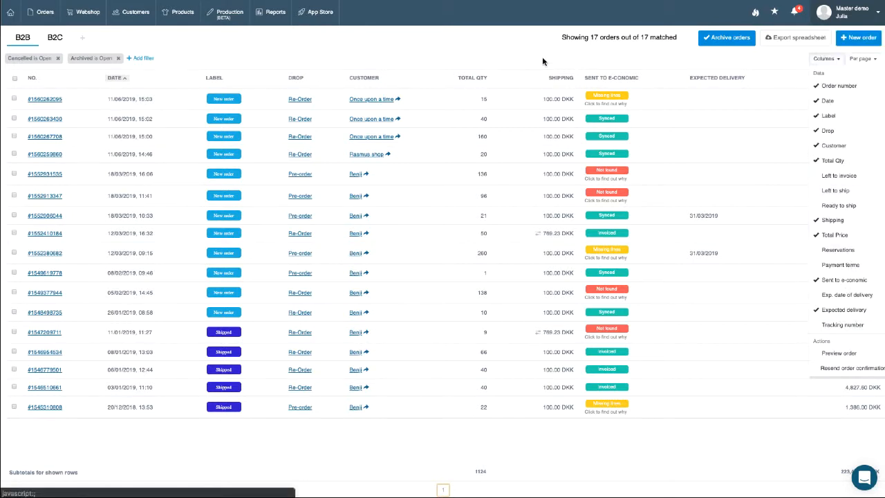
click(523, 56)
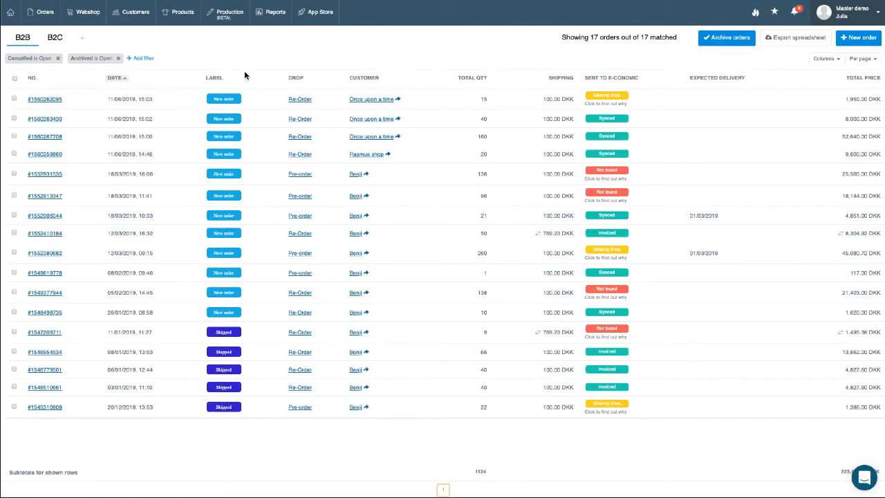
Look through the filters that can be added to the orders list, closing the choices without adding one.
click(141, 60)
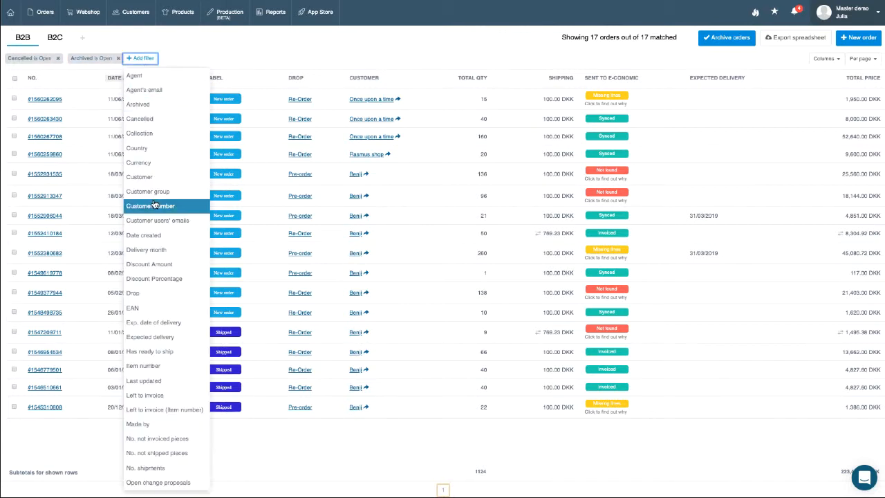
scroll(155, 204, down, 2)
scroll(154, 204, down, 2)
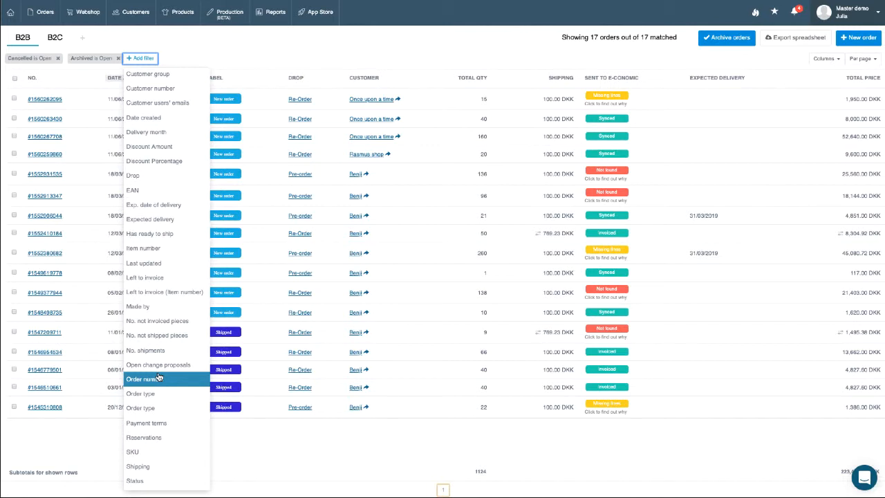
click(320, 42)
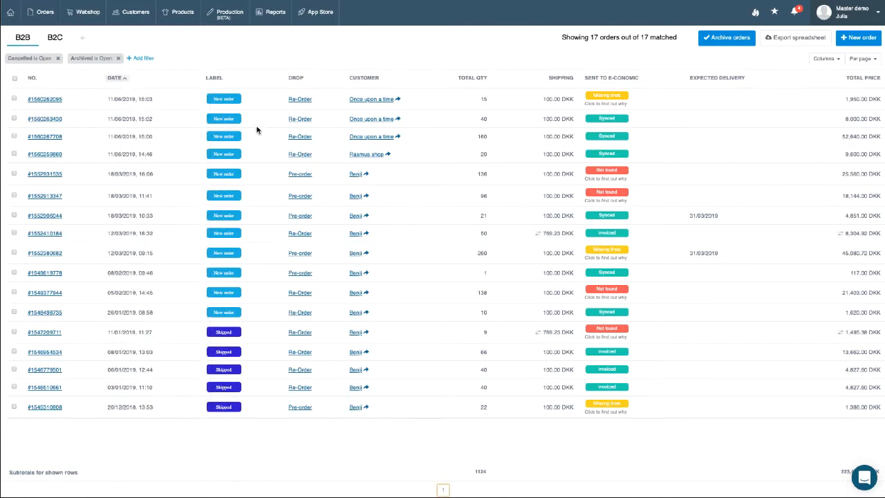
Open the newest order from Once upon a time and examine its history, product lines, and overview.
click(49, 101)
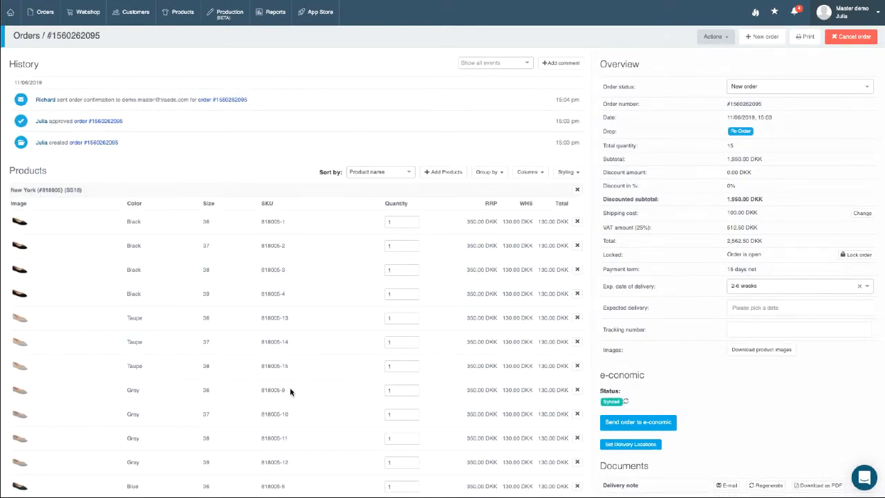
scroll(373, 277, down, 5)
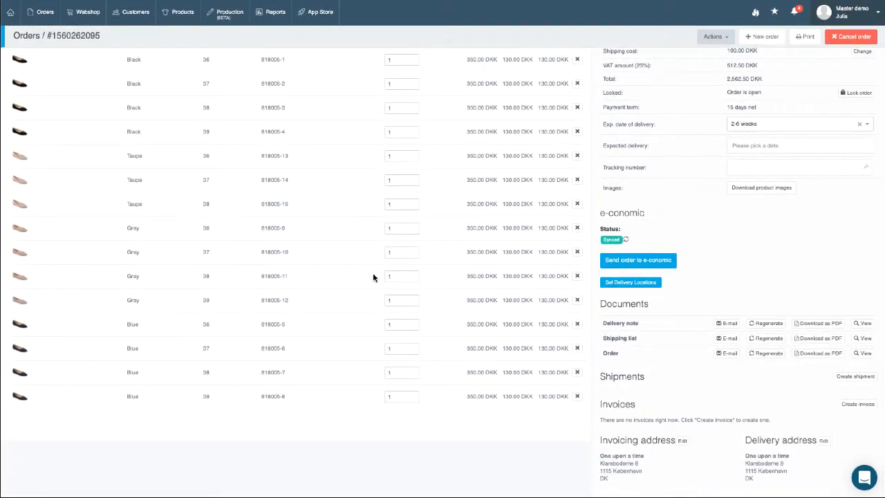
scroll(373, 277, up, 5)
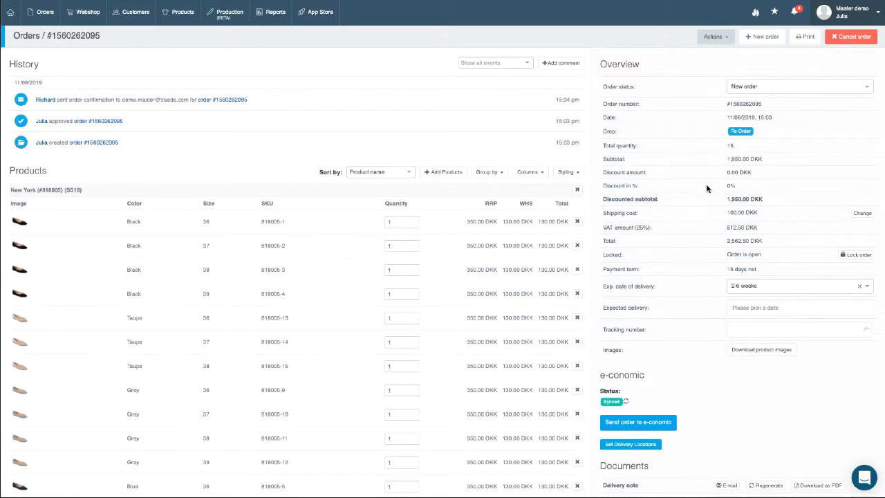
scroll(697, 309, down, 2)
scroll(698, 310, down, 1)
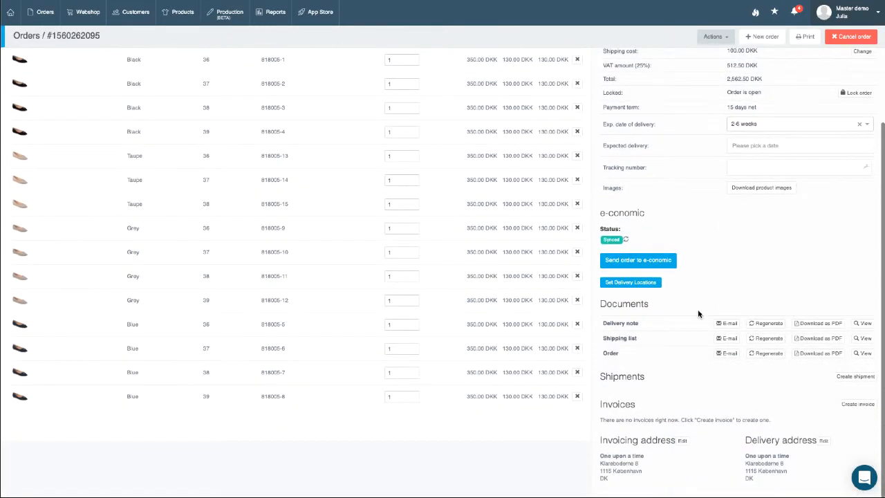
scroll(682, 378, up, 3)
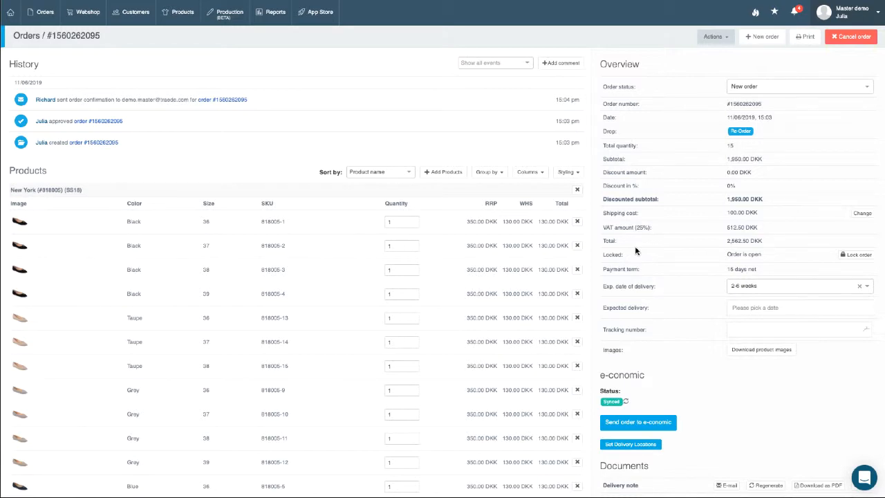
scroll(701, 419, down, 2)
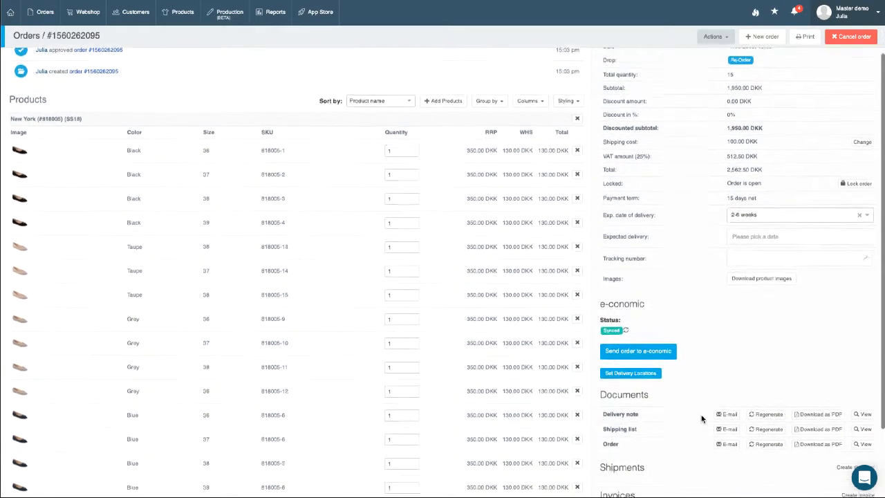
scroll(701, 418, down, 1)
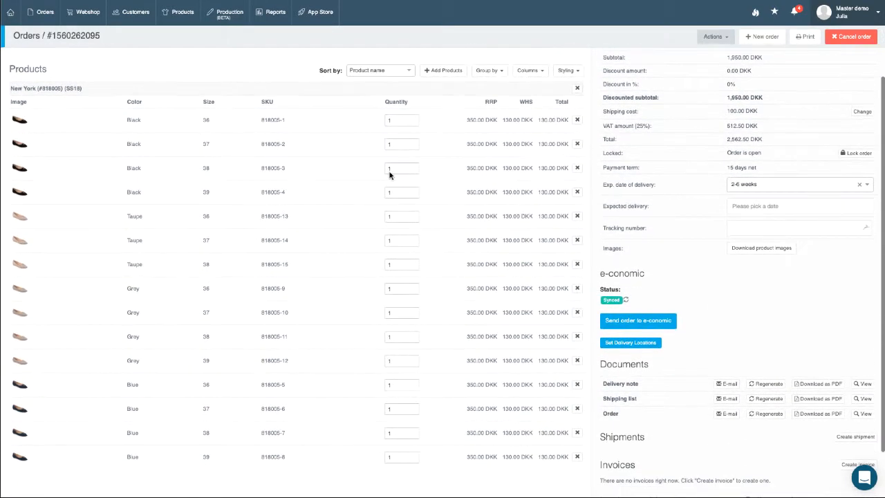
Check the editable quantity of the black size 36 shoe, then view the form for adding products and cancel it.
click(388, 121)
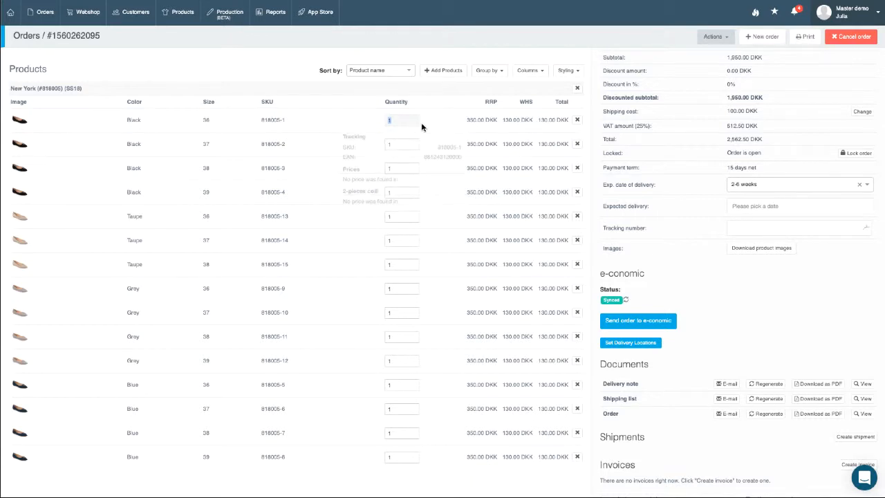
click(446, 71)
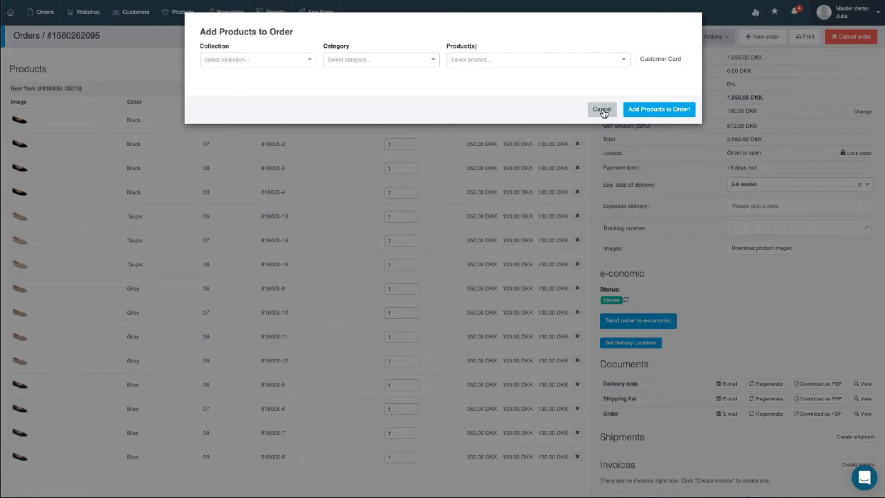
click(602, 111)
Examine the order's documents, shipments, invoices, and addresses, then view the actions available for the order.
scroll(590, 260, down, 2)
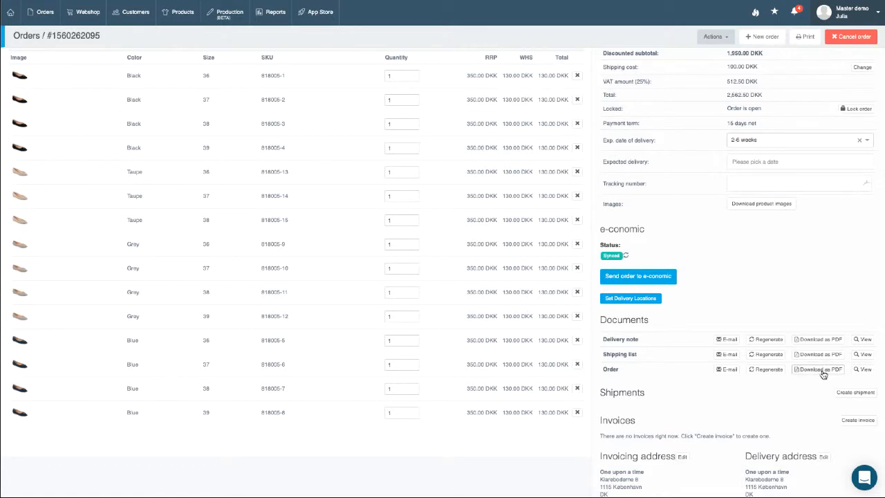
scroll(813, 381, down, 1)
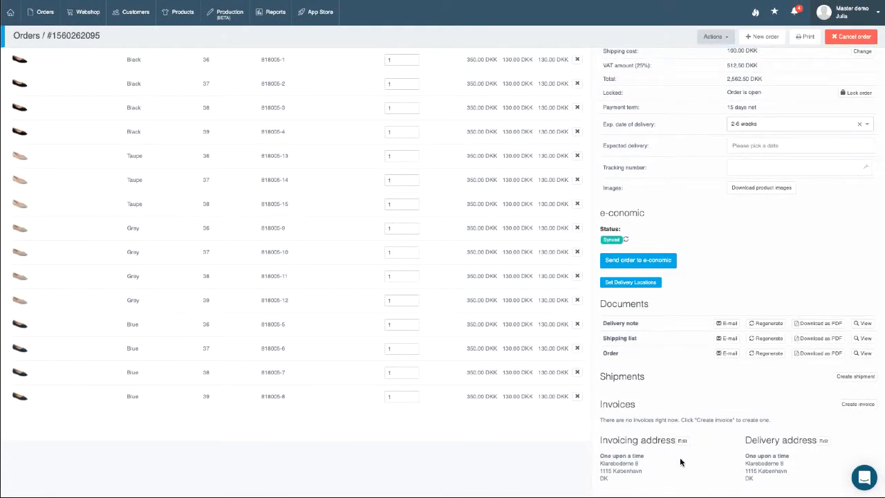
scroll(668, 450, up, 2)
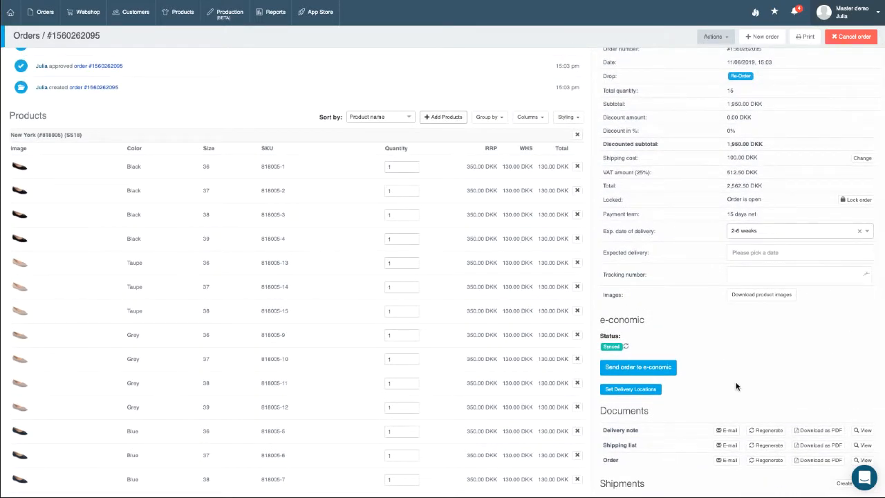
scroll(737, 386, down, 3)
scroll(703, 434, up, 1)
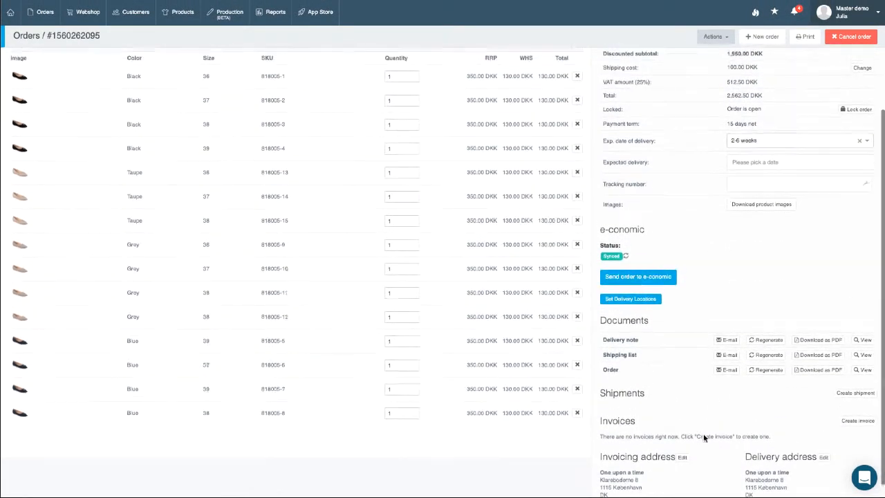
scroll(703, 434, down, 1)
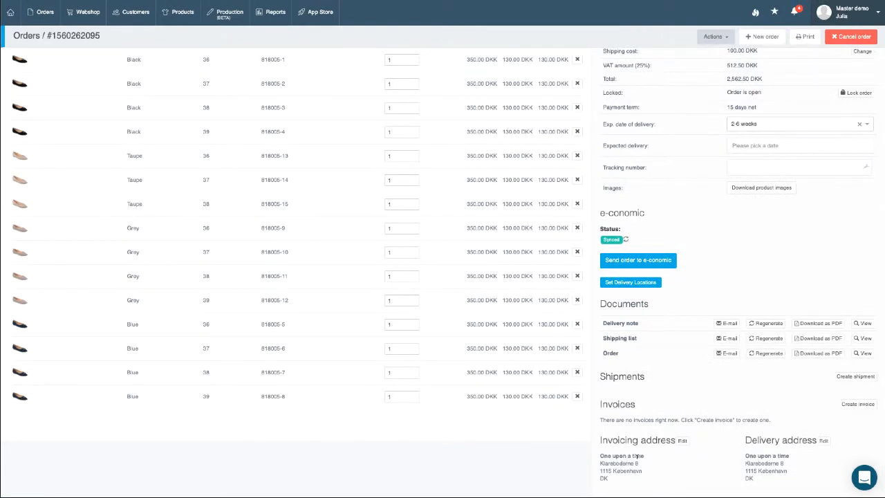
scroll(705, 396, up, 5)
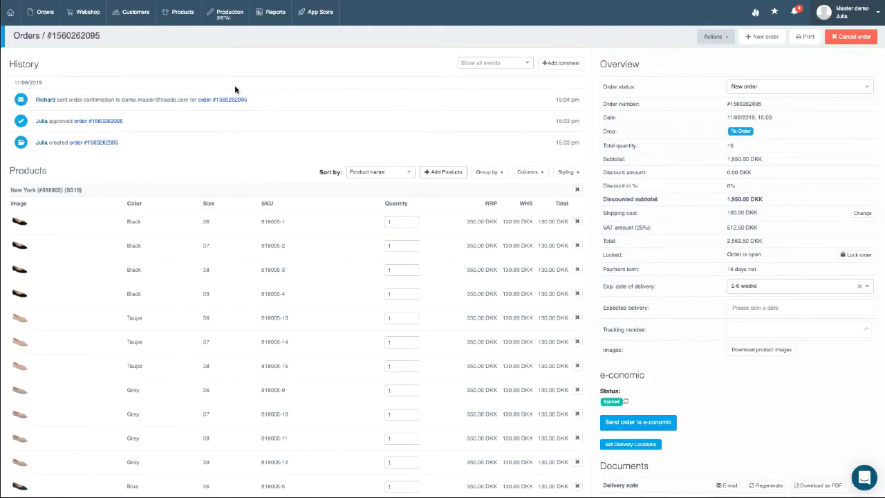
click(726, 38)
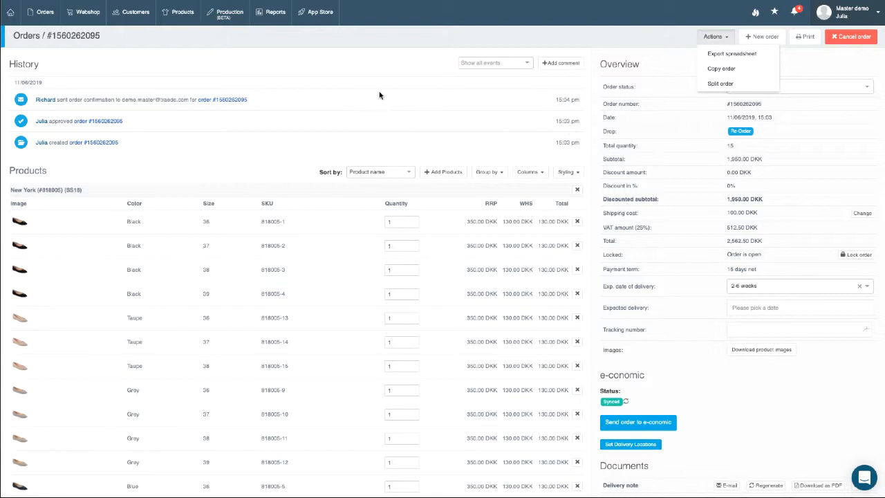
click(339, 73)
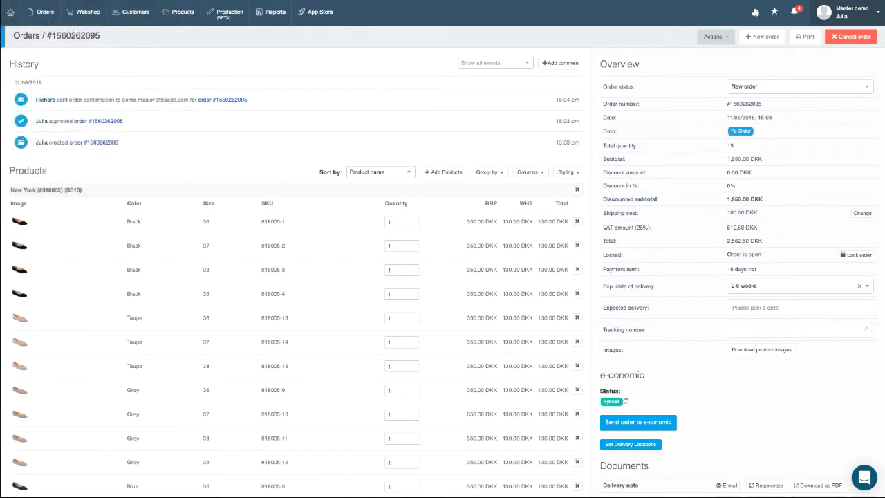
Start a new order from the orders list and select Once upon a time as its customer.
click(35, 14)
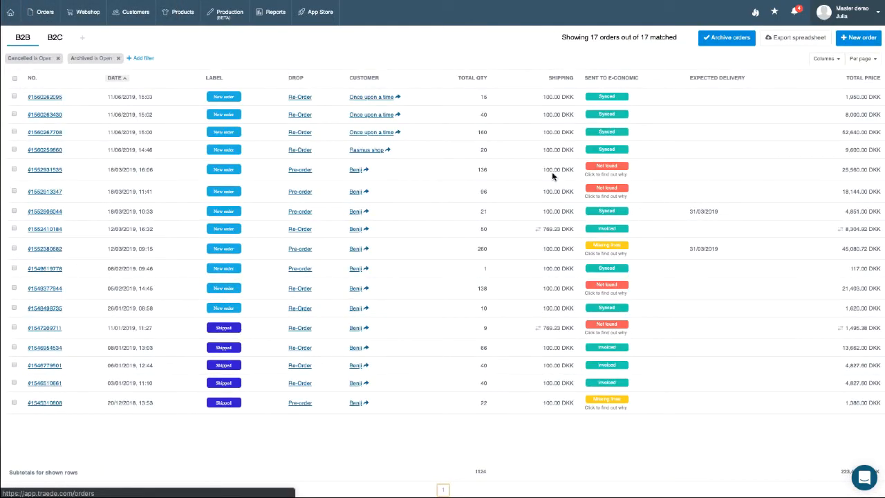
click(862, 40)
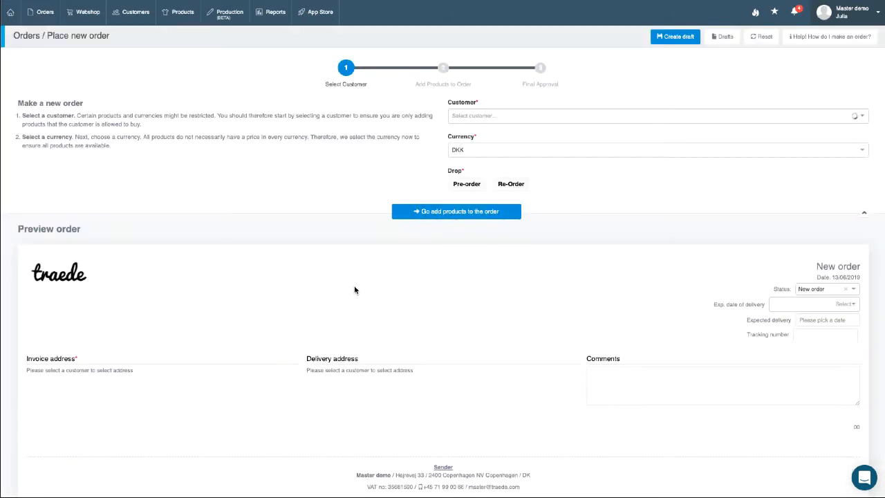
click(573, 114)
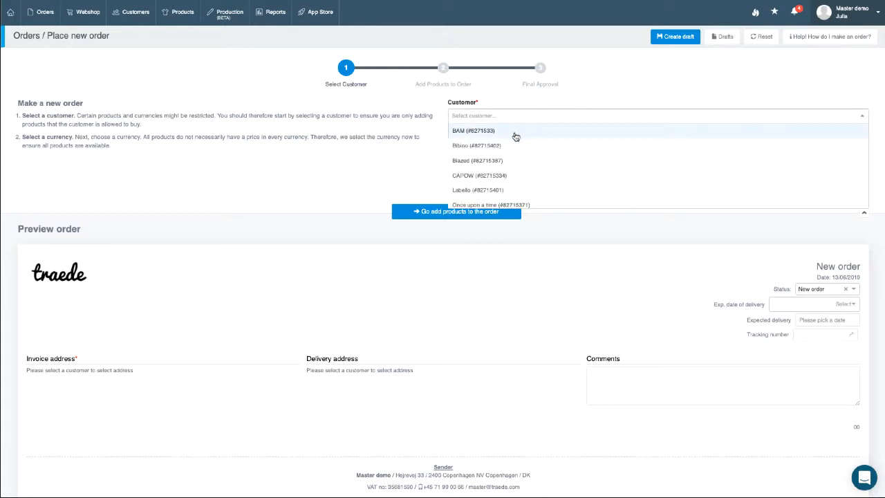
click(516, 164)
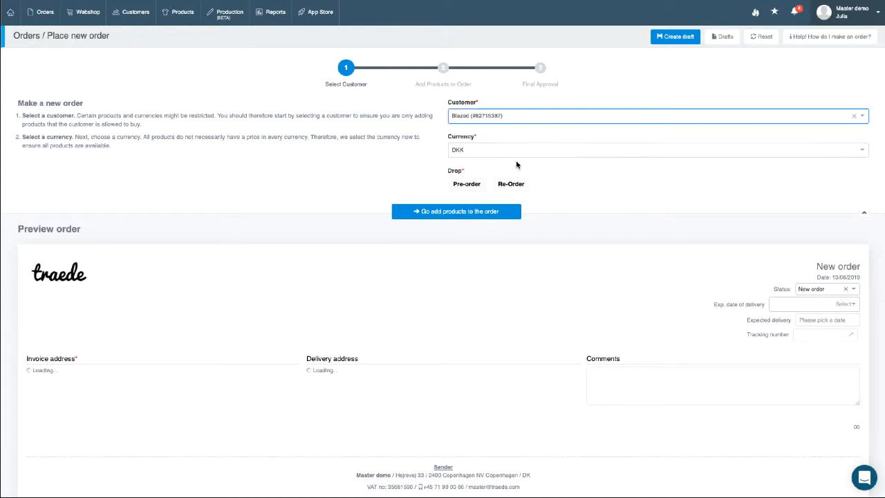
click(546, 117)
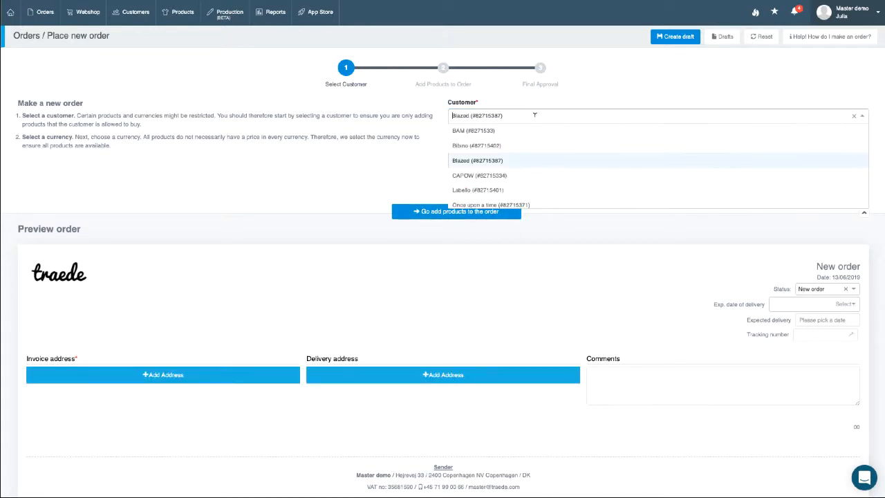
click(504, 205)
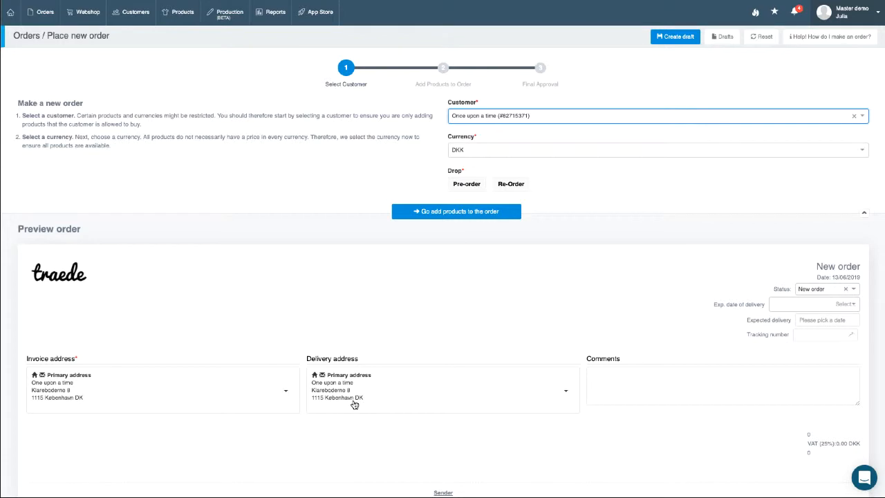
Set the order's drop to Re-Order with DKK as the currency, and continue to adding products.
click(503, 186)
click(504, 148)
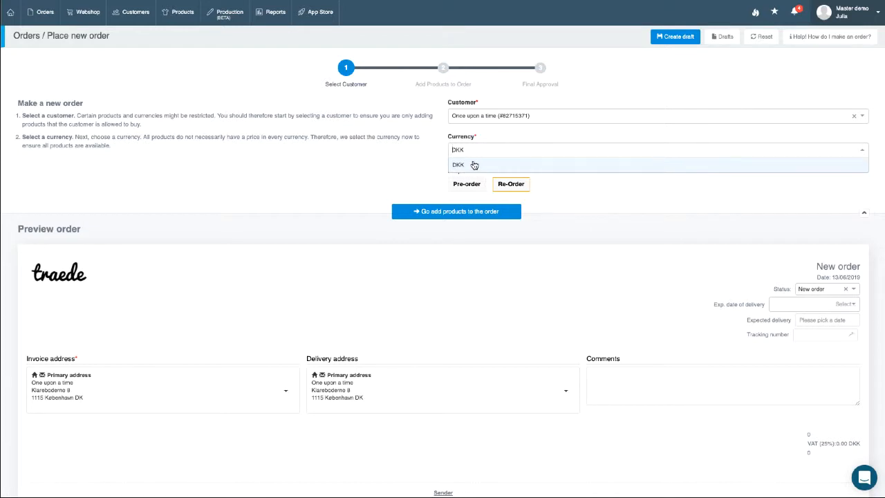
click(496, 134)
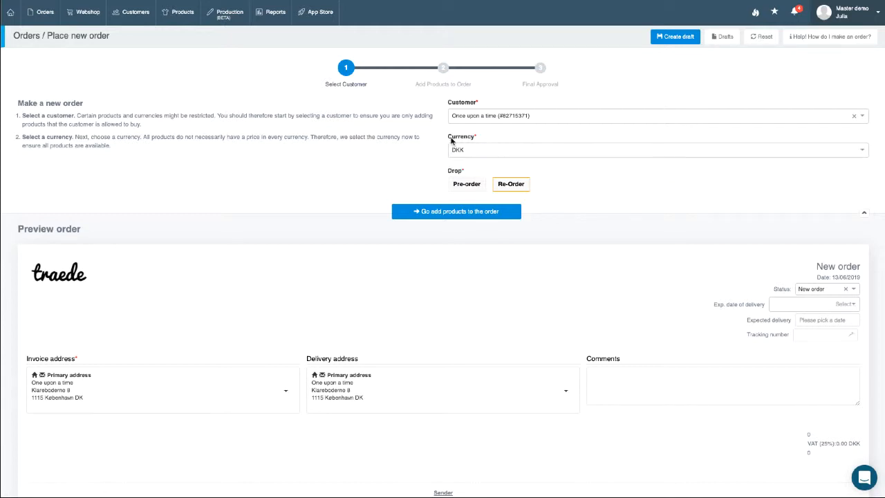
click(461, 213)
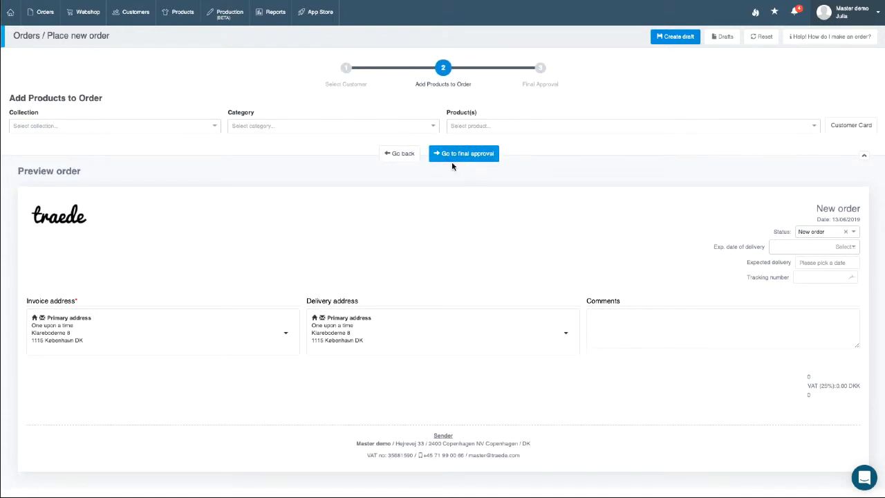
Look through the collection, category, and product choices available for the order without selecting any.
click(189, 126)
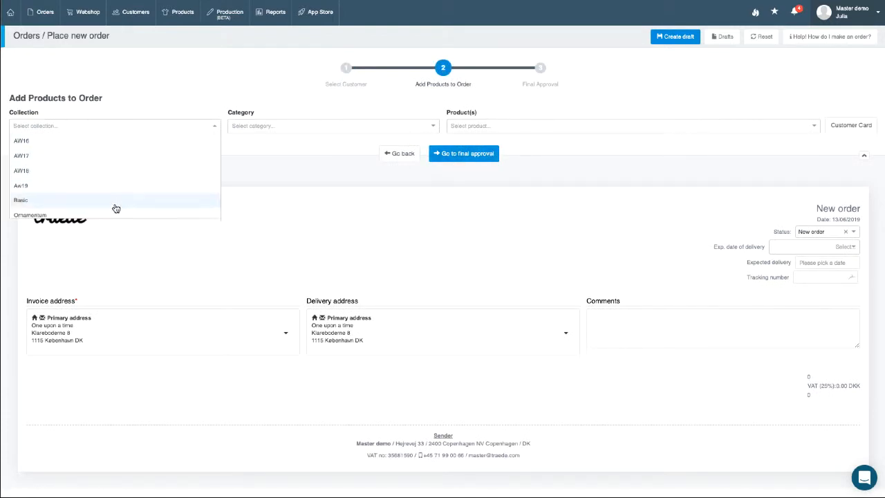
click(279, 126)
click(540, 125)
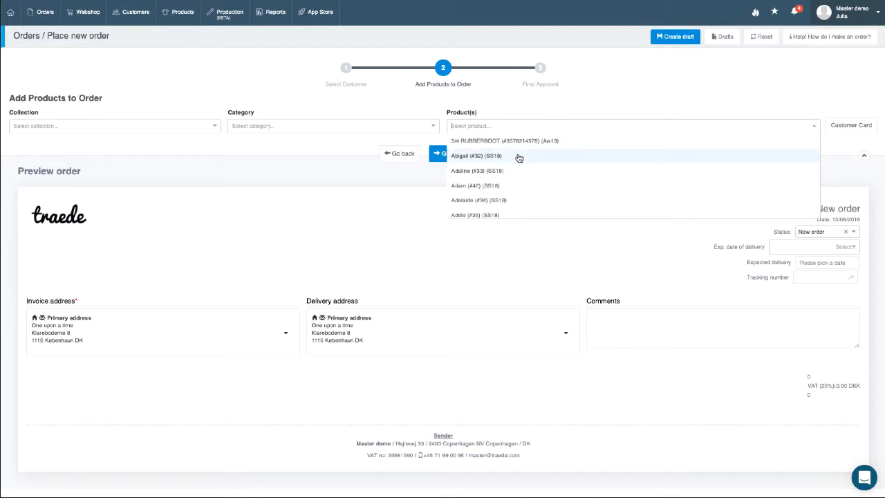
scroll(524, 203, down, 15)
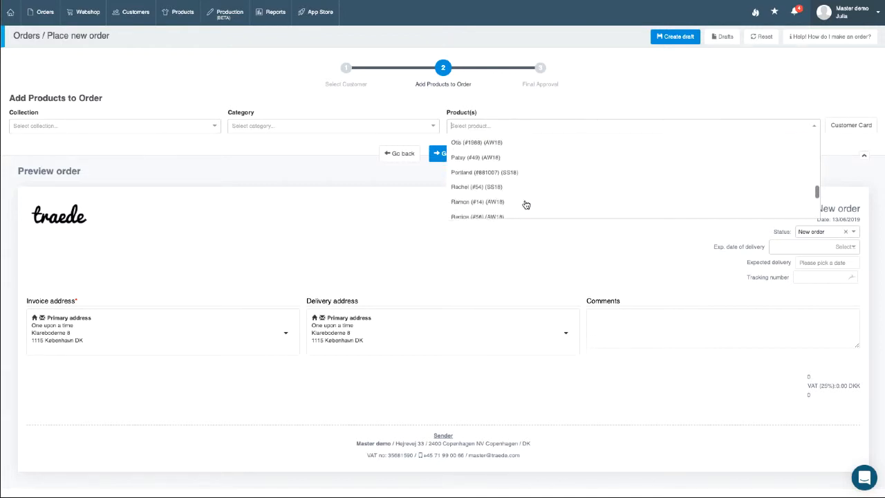
scroll(525, 204, up, 15)
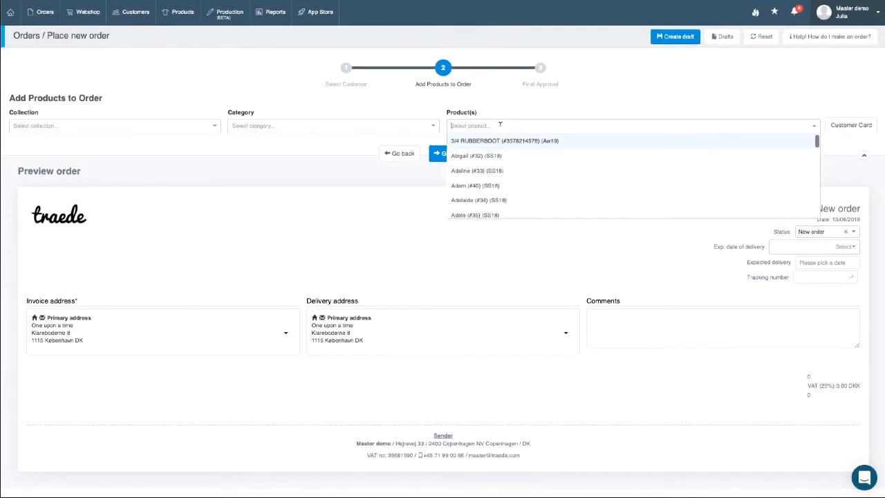
Search the product choices by the name "abigail" and by the item number 32, clearing each search.
text(abigail)
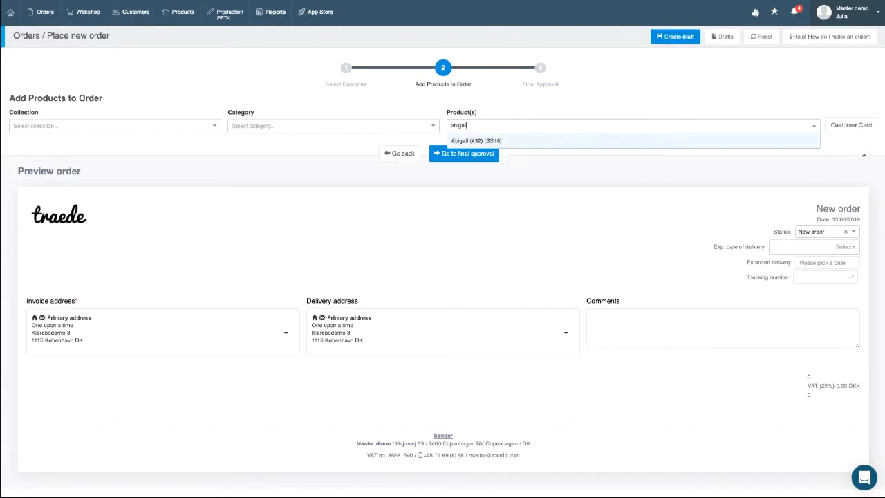
key(BackSpace)
key(BackSpace)
key(BackSpace)
key(BackSpace)
key(BackSpace)
key(BackSpace)
key(BackSpace)
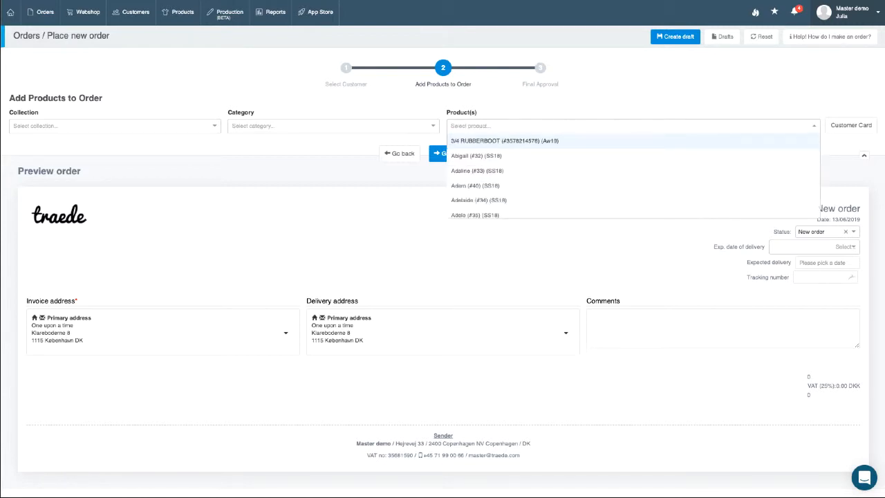
text(32)
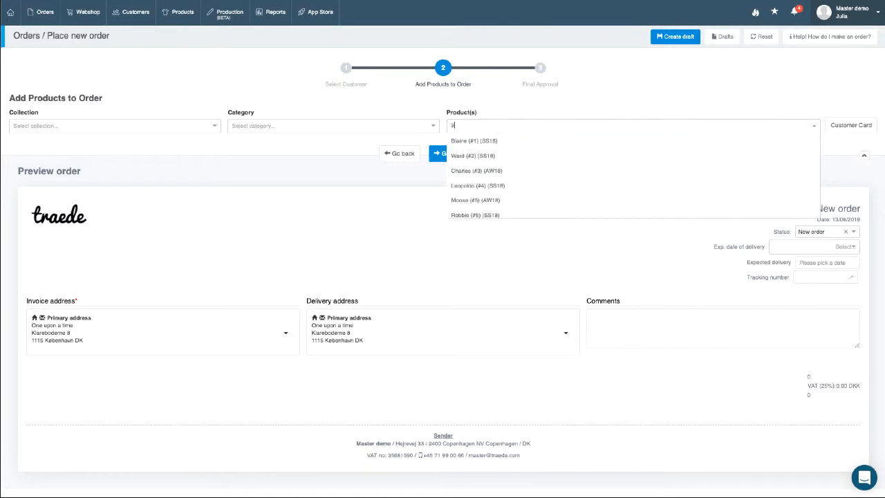
key(BackSpace)
key(BackSpace)
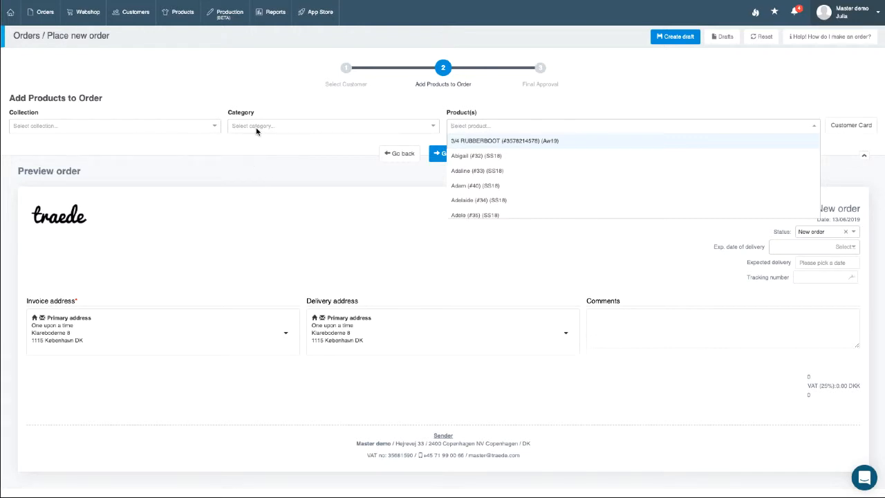
Examine the customer card with its statistics, timeline, and latest orders, and close it.
click(612, 101)
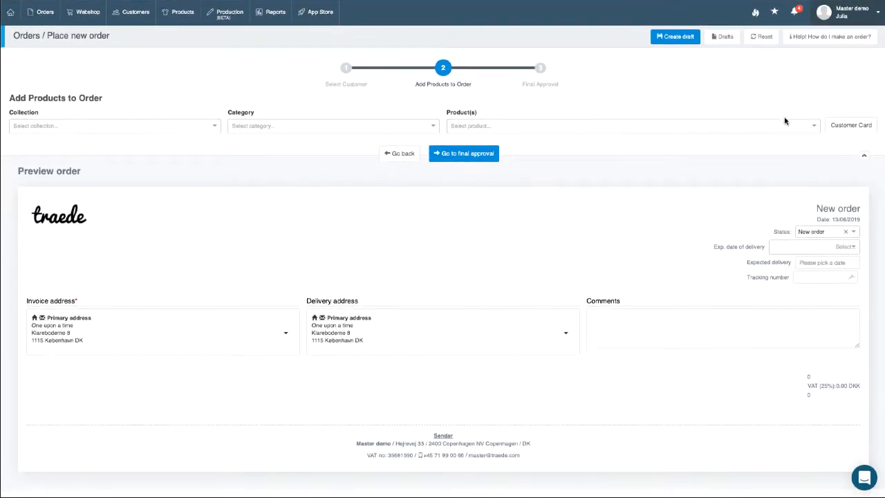
click(870, 132)
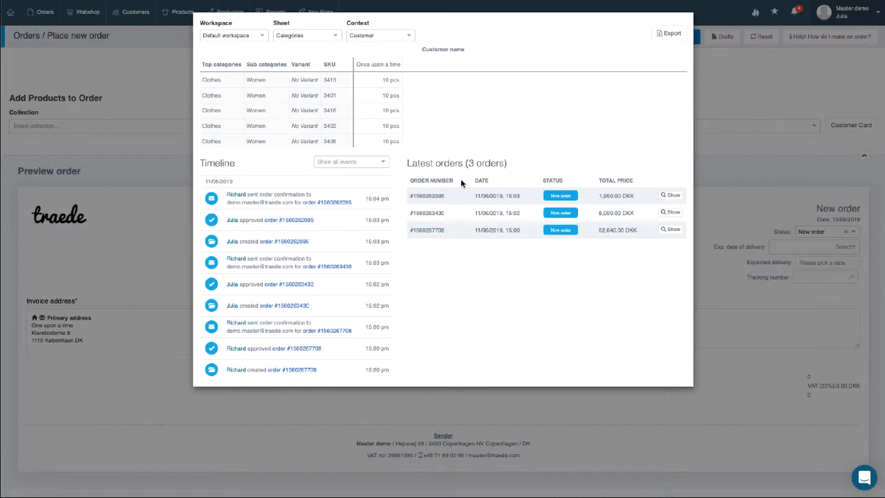
click(754, 163)
Select the products Abigail (#32) and Adelaide (#34) for the order.
click(525, 126)
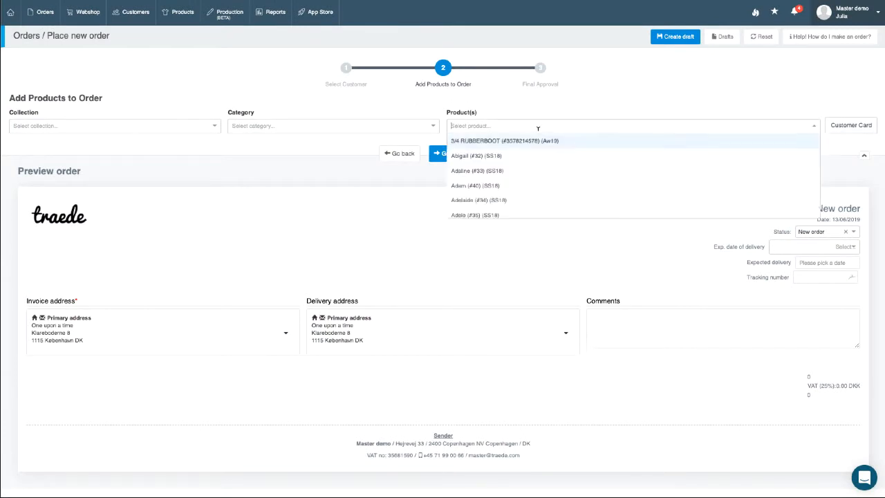
click(512, 159)
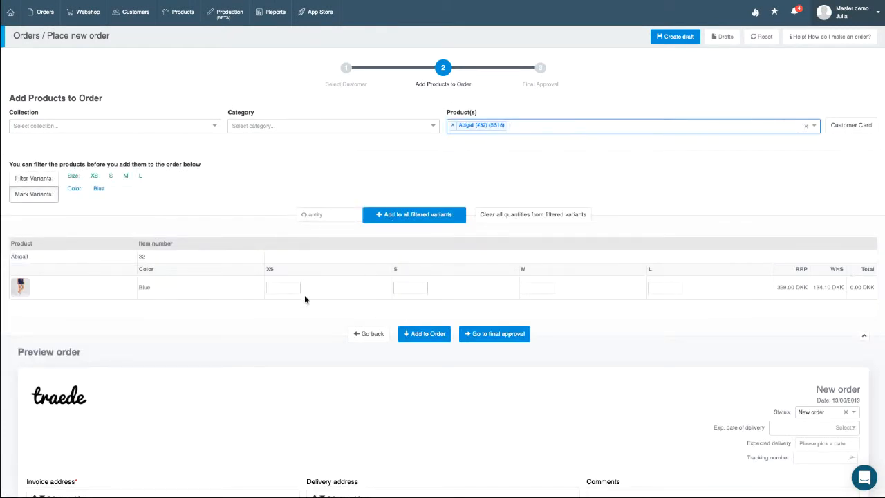
click(563, 121)
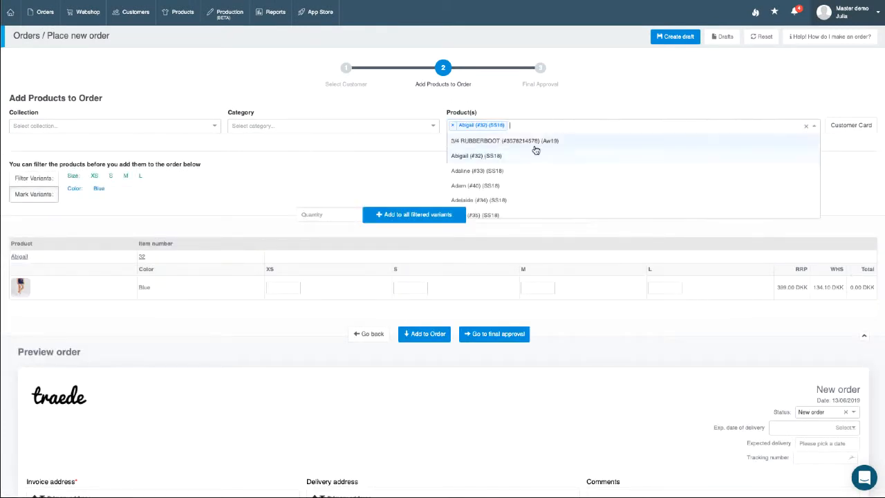
click(503, 199)
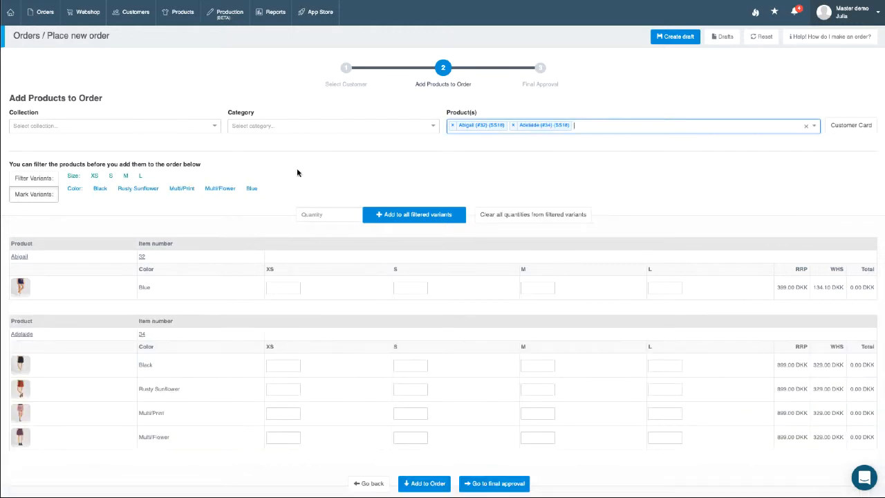
Enter a quantity of 1 for each size of the blue Abigail, from XS to L.
scroll(649, 305, down, 1)
mouse_move(276, 227)
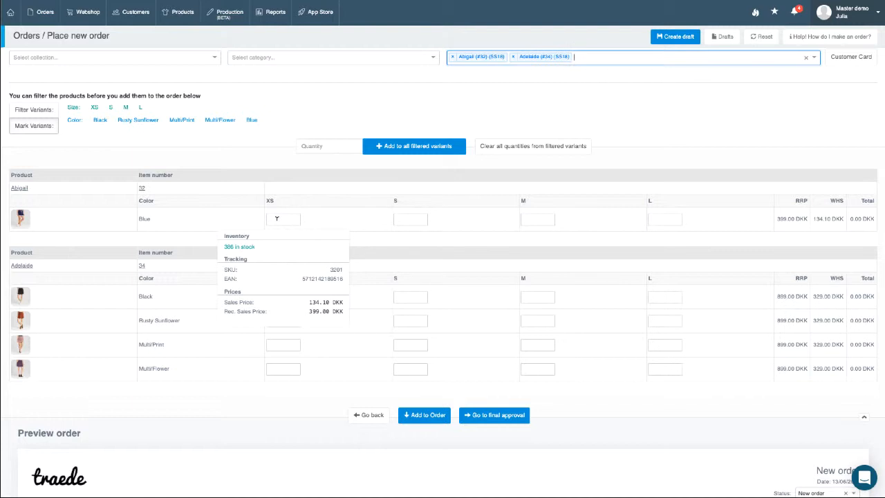
text(1)
key(Tab)
text(1)
key(Tab)
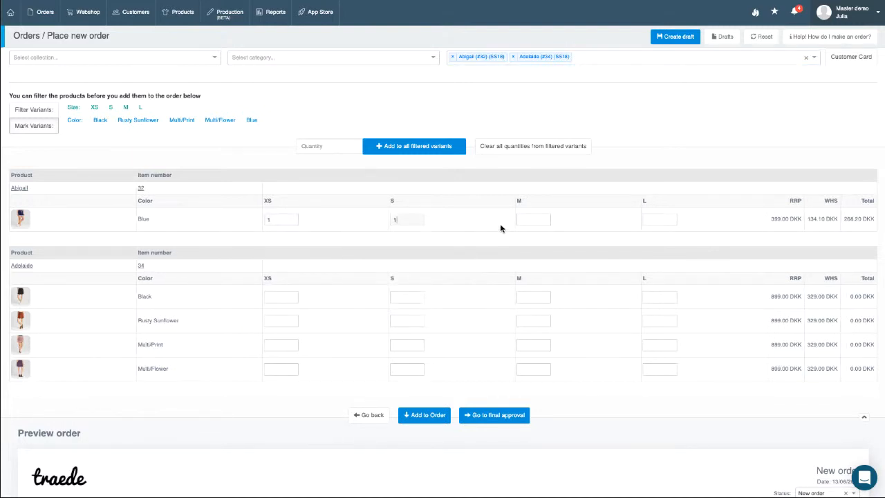
text(1)
key(Tab)
text(1)
Mark the black variants and add a quantity of 3 to all of their sizes at once.
click(101, 121)
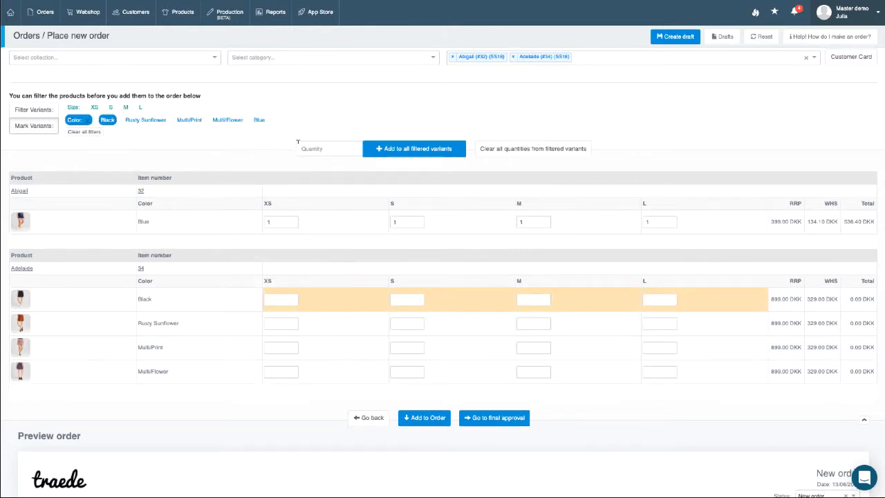
click(300, 145)
text(3)
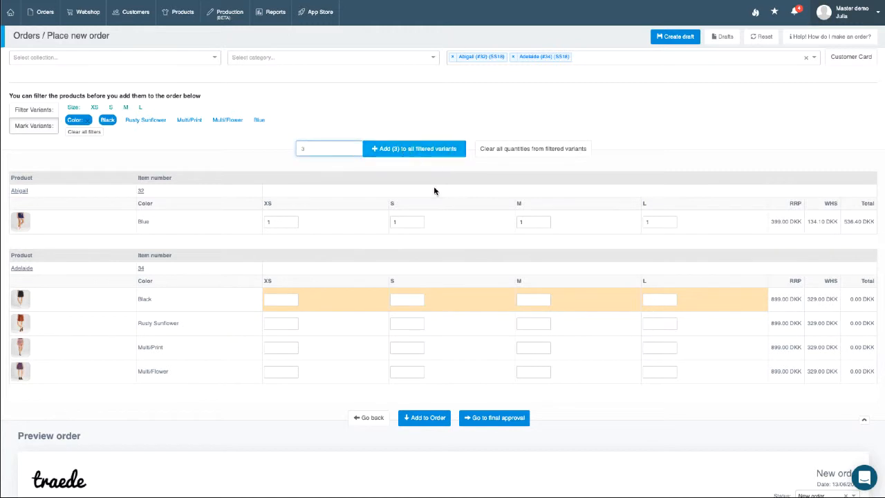
click(387, 148)
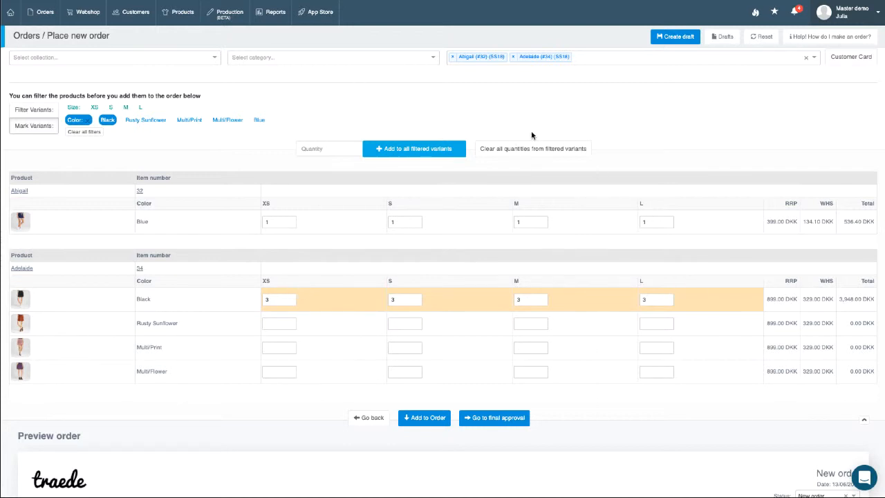
Clear the marked variants' quantities, restore 3 for each black Adelaide size, and add both products to the order.
click(534, 149)
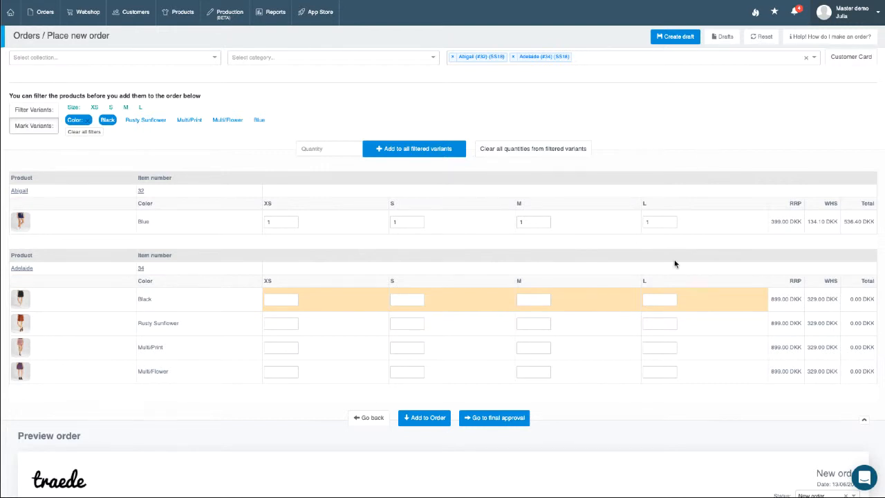
click(434, 419)
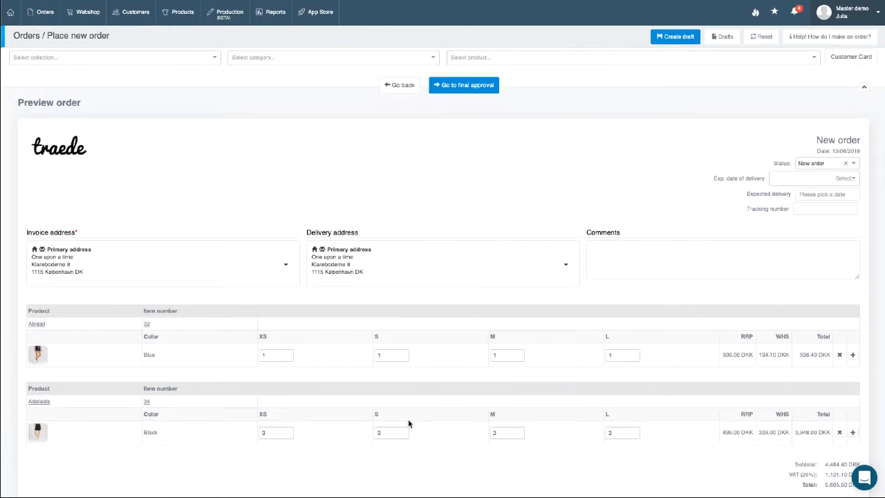
Enter the comment "this is a pre-order" in the order preview.
scroll(652, 456, down, 2)
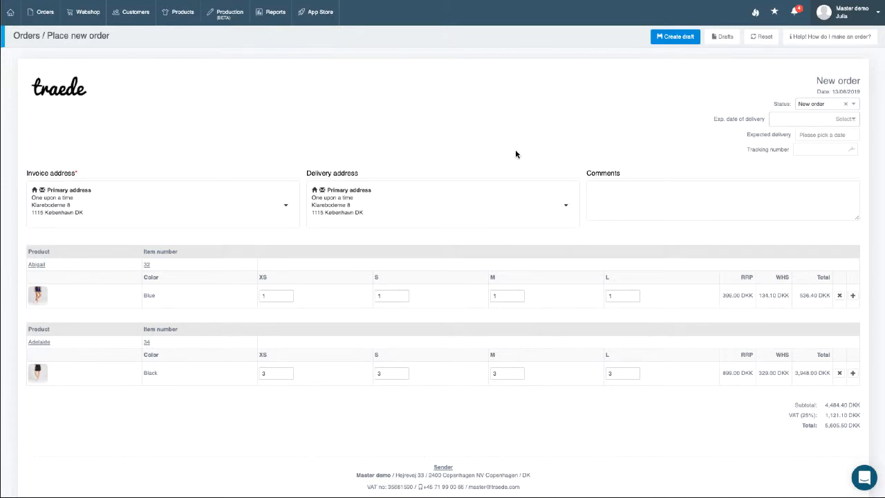
click(603, 213)
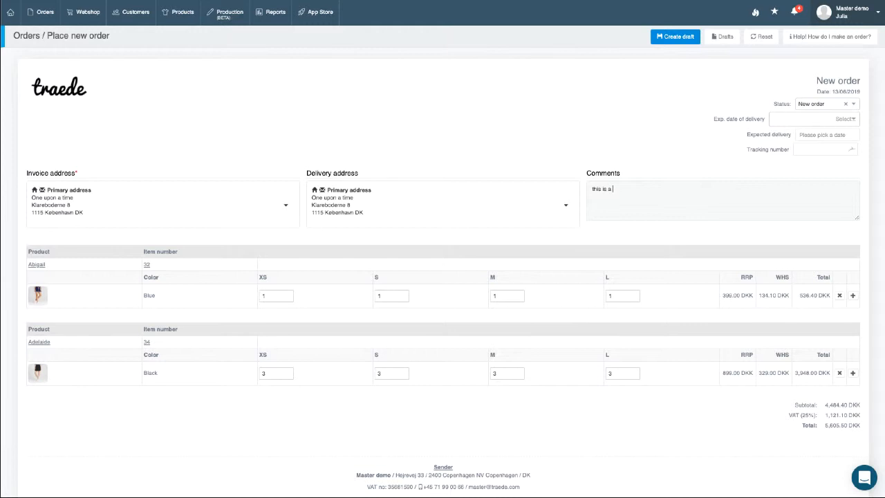
text(re-order)
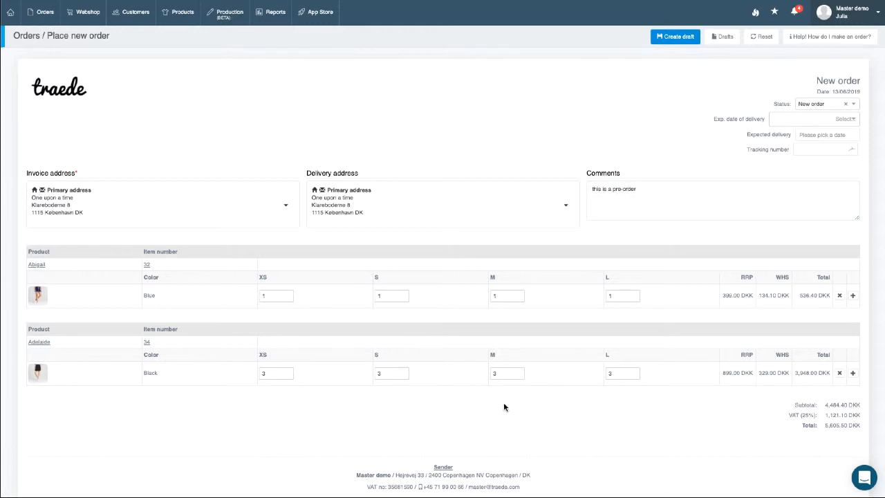
Review the order preview and continue to the final approval of the order.
scroll(504, 402, down, 1)
scroll(504, 409, up, 3)
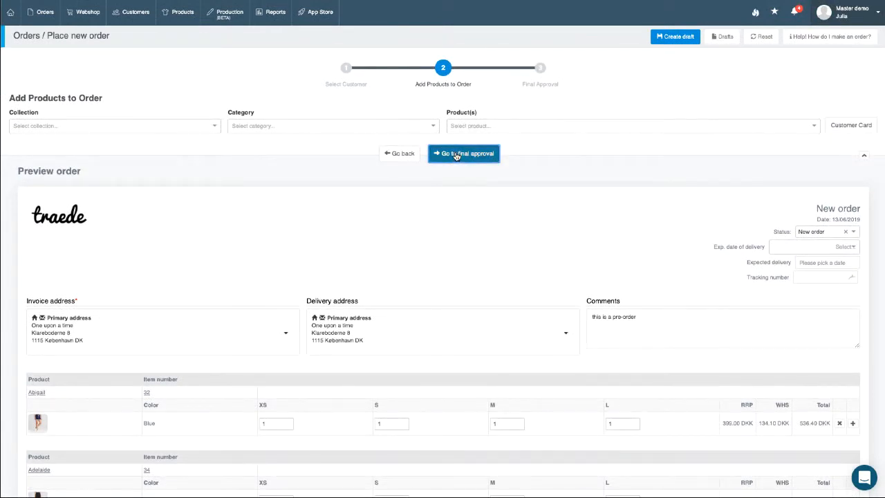
click(457, 153)
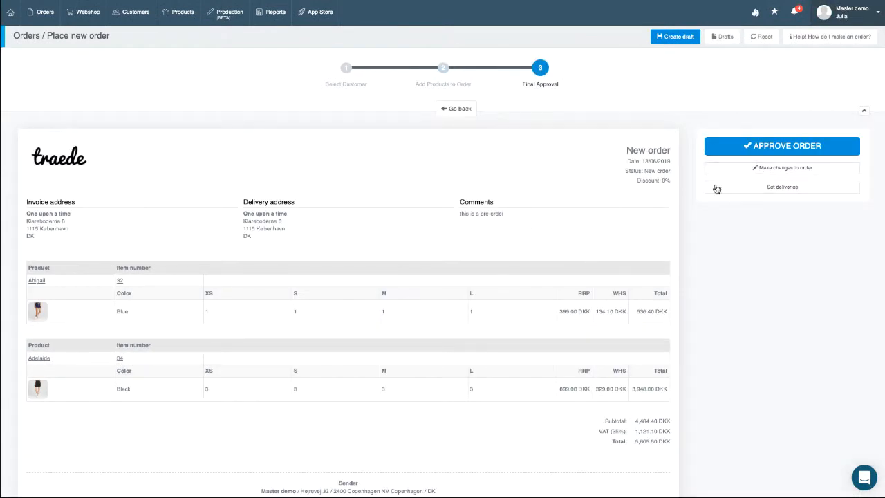
Approve the re-order for Once upon a time and start another new order.
click(819, 148)
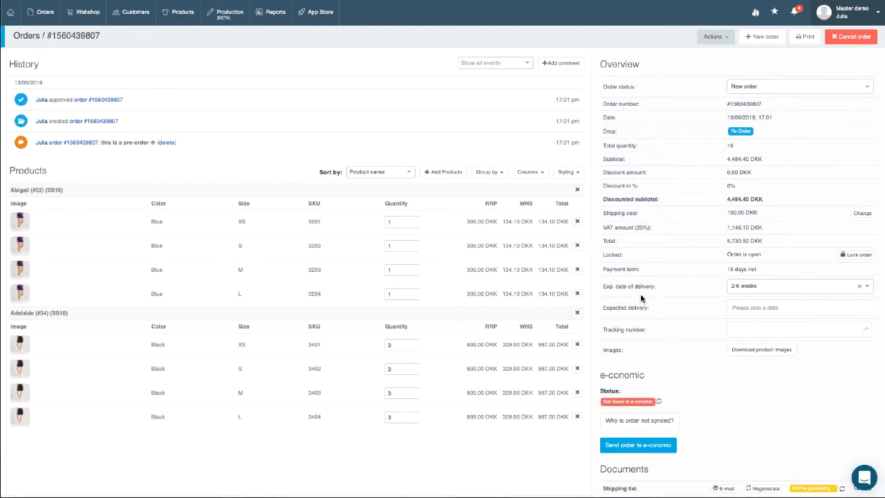
mouse_move(41, 12)
click(765, 39)
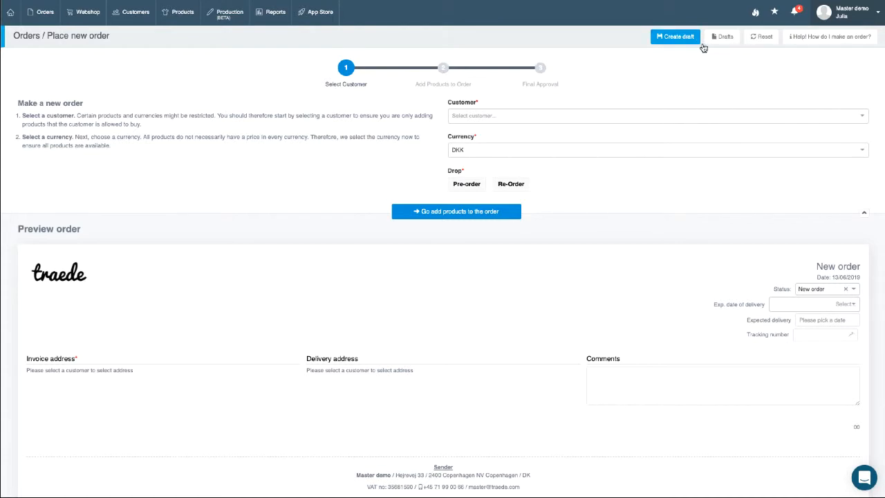
Check the saved order drafts, including everyone's drafts, and look at the help videos on making an order.
click(724, 38)
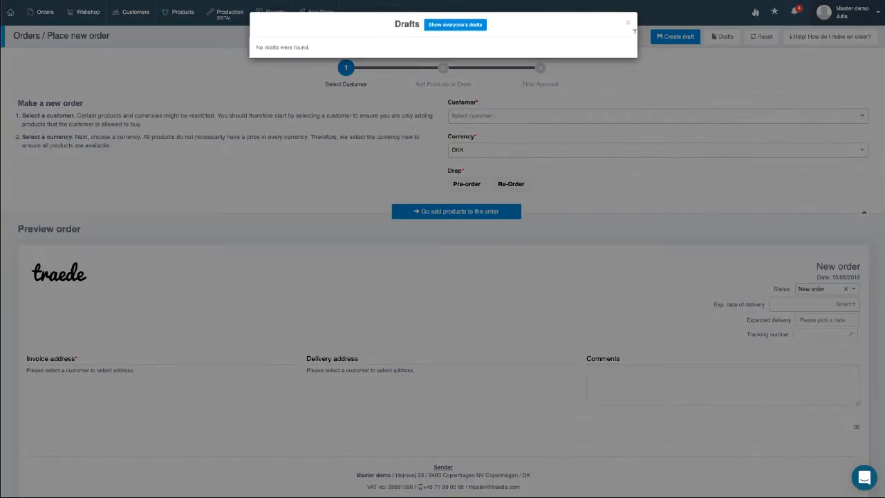
click(451, 28)
click(442, 29)
click(630, 26)
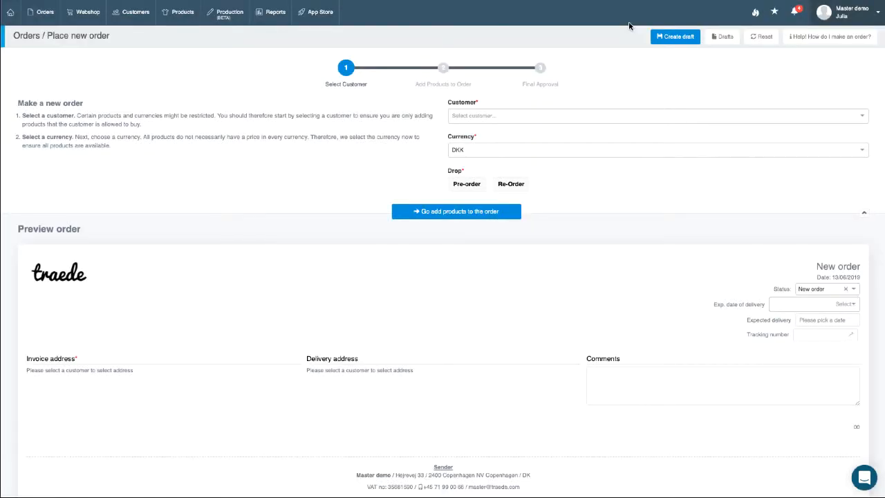
click(844, 40)
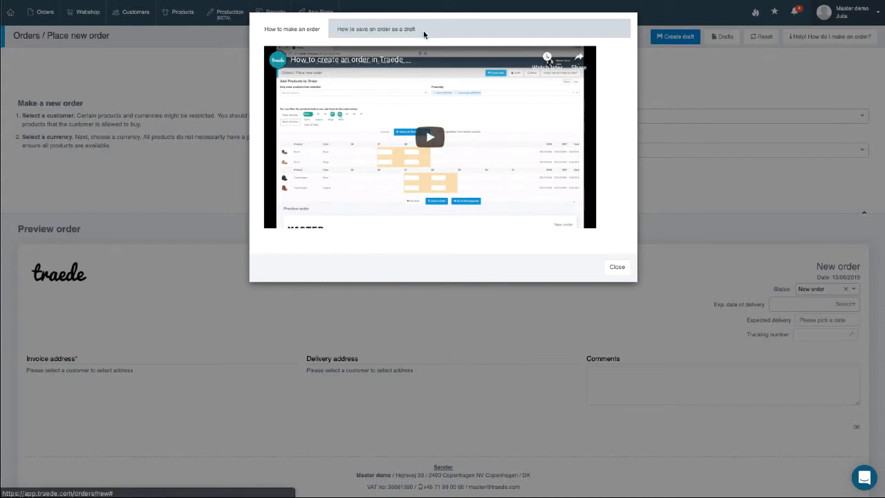
click(615, 270)
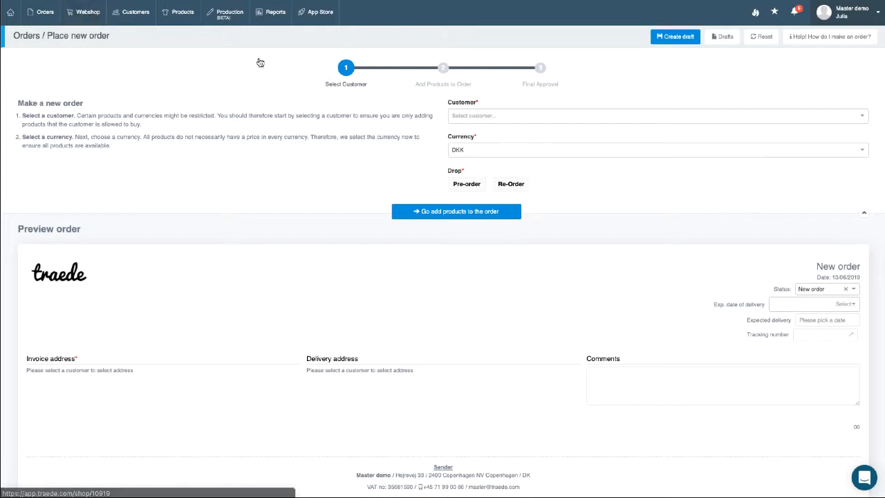
Open the webshop and browse the products in the Clothes category.
click(92, 20)
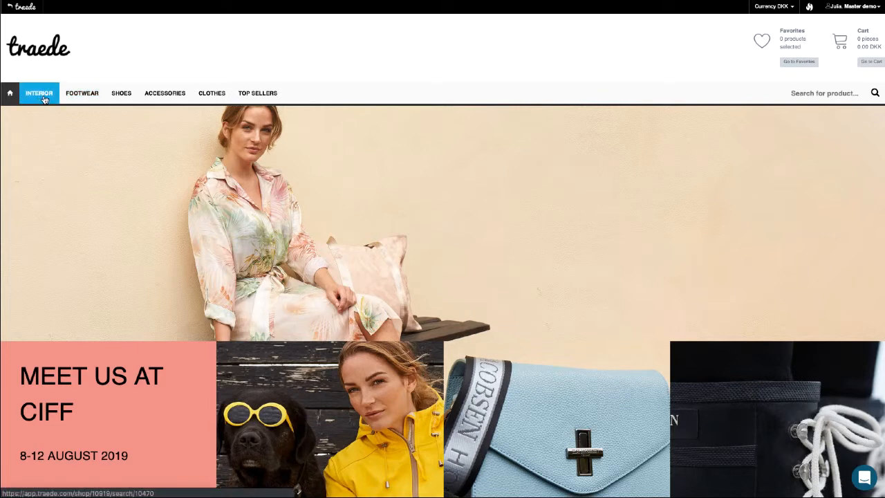
click(43, 97)
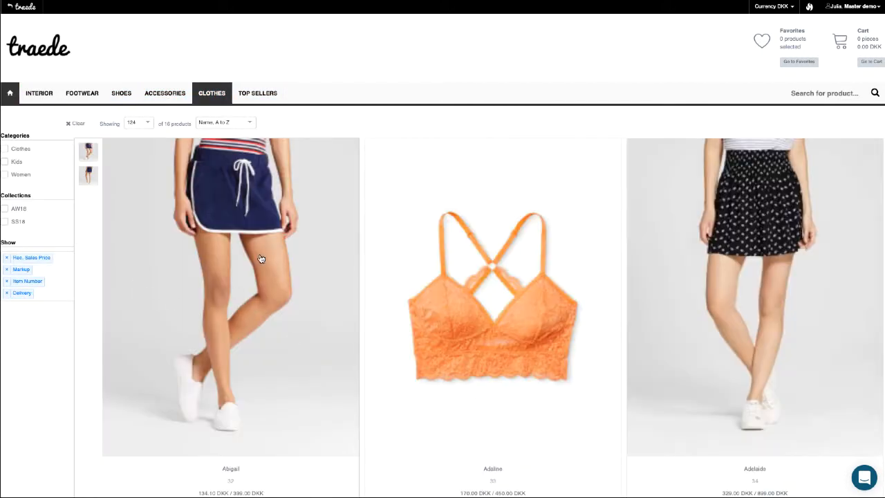
scroll(539, 290, down, 15)
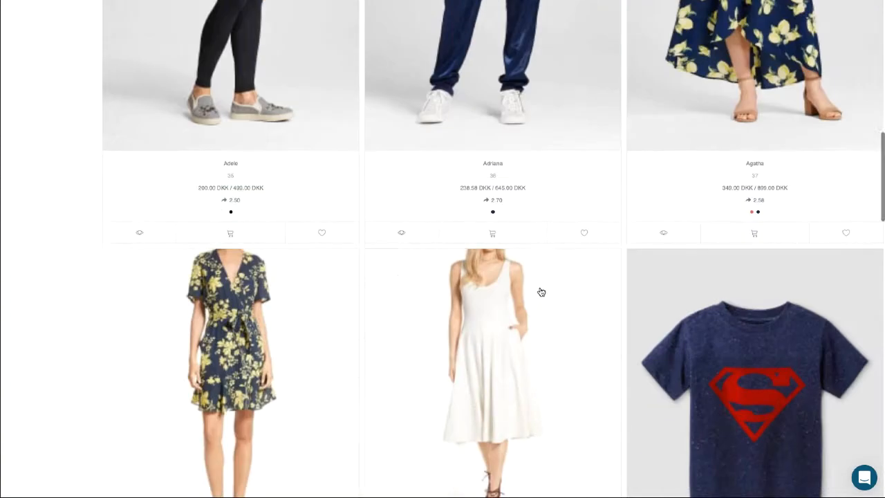
scroll(540, 290, down, 8)
scroll(539, 276, up, 20)
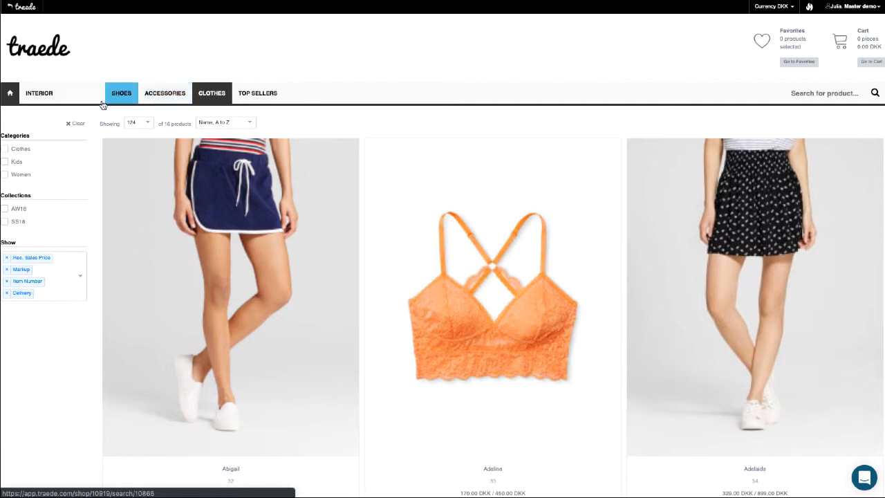
Add the blue Abigail skirt to the cart with quantities XS 1, S 2, M 3 and L 1.
click(251, 359)
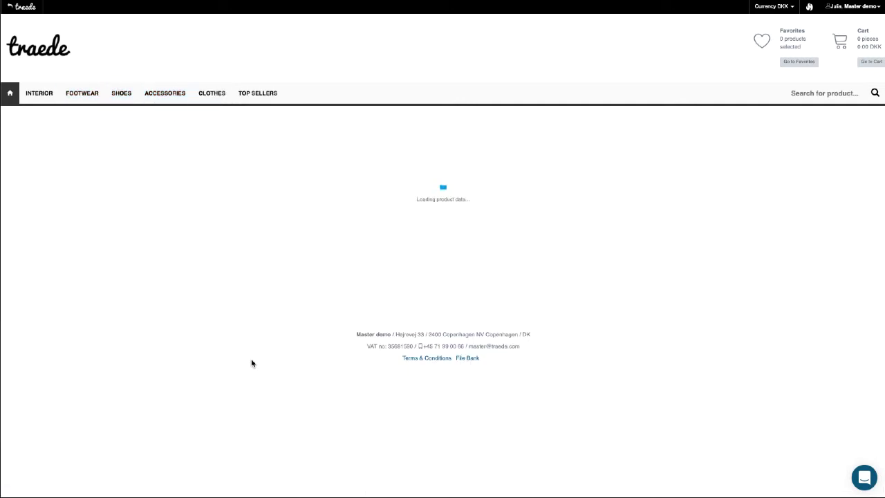
scroll(402, 337, down, 2)
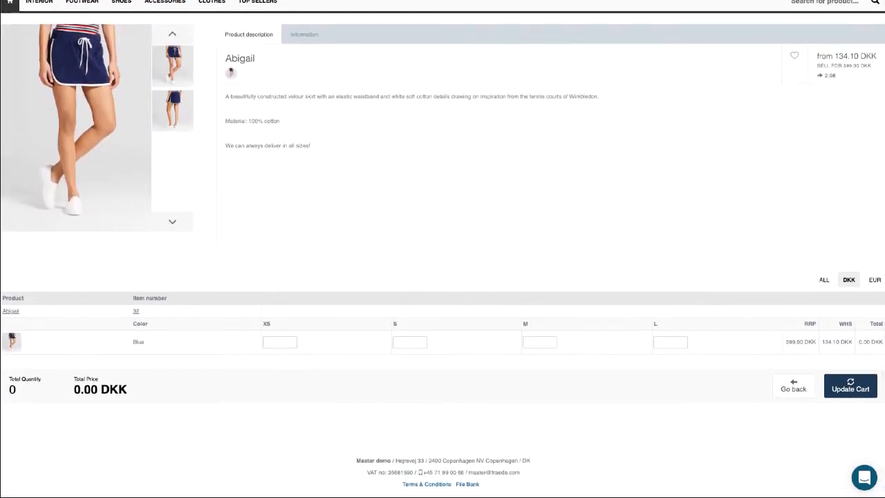
click(283, 342)
text(1)
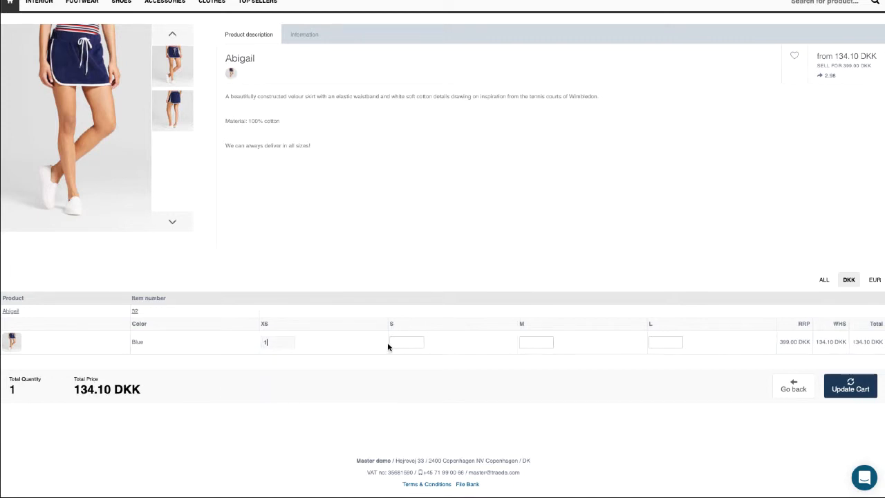
text(2)
click(538, 342)
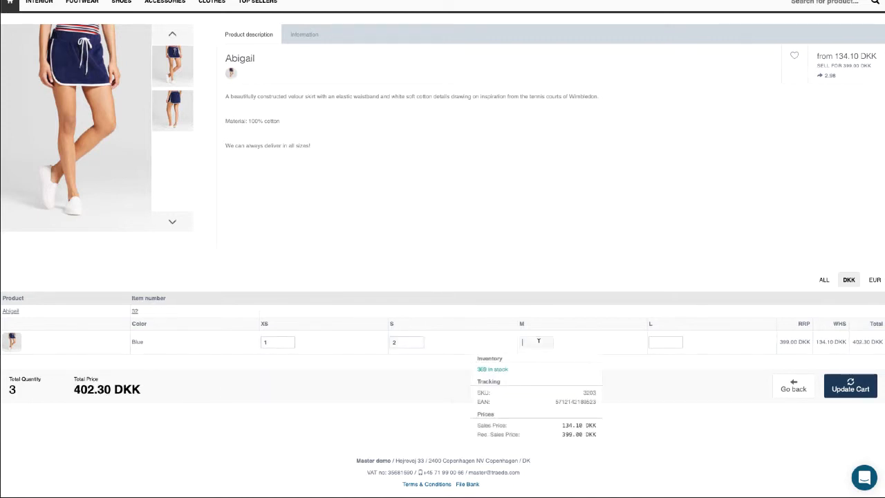
text(3)
click(666, 343)
text(1)
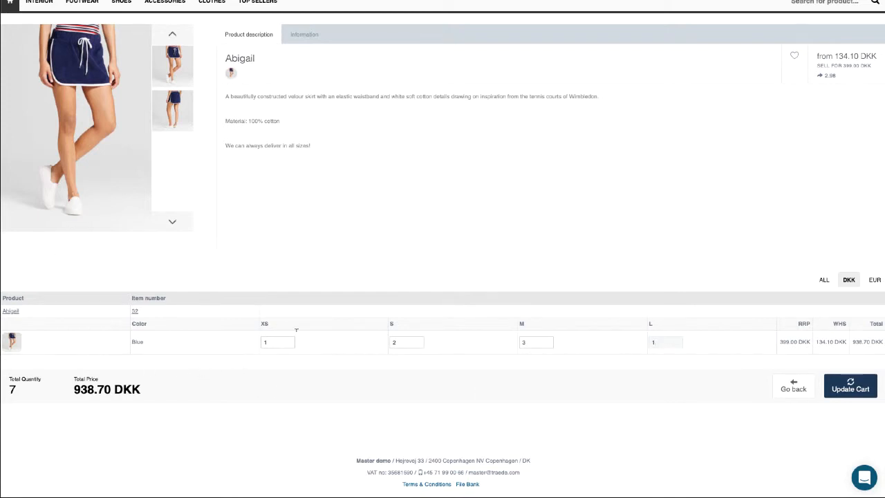
scroll(762, 383, up, 1)
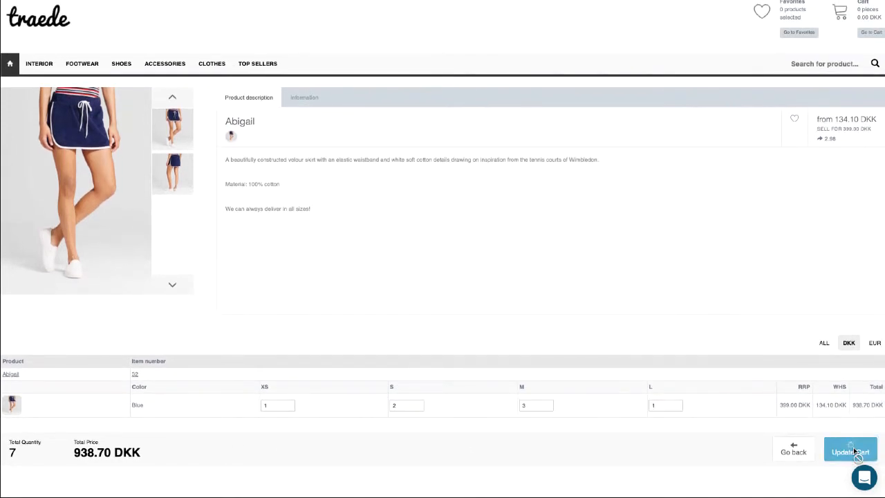
click(850, 451)
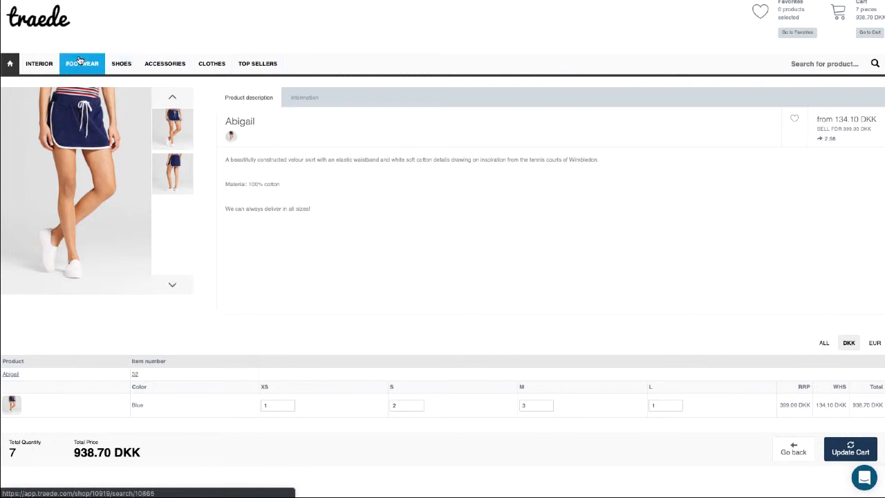
Start adding the New York shoe from the Shoes category to the cart, with quantity 1 for black sizes 36 to 39.
click(119, 64)
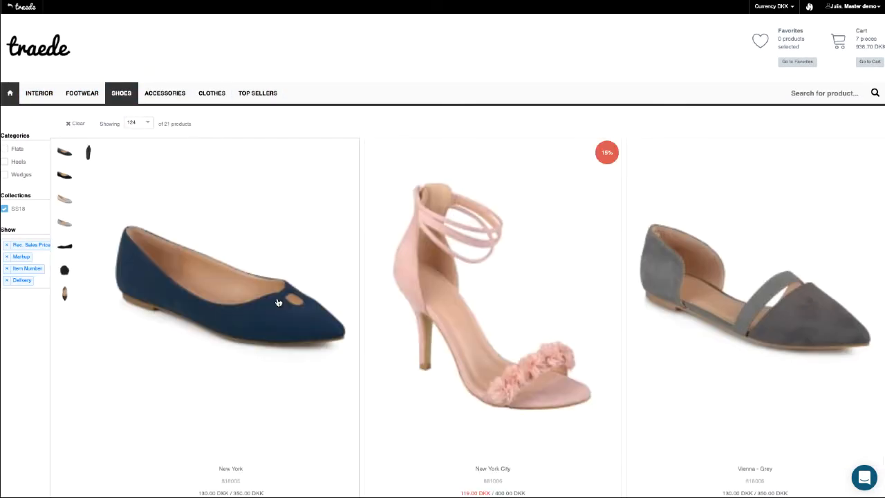
scroll(277, 302, down, 3)
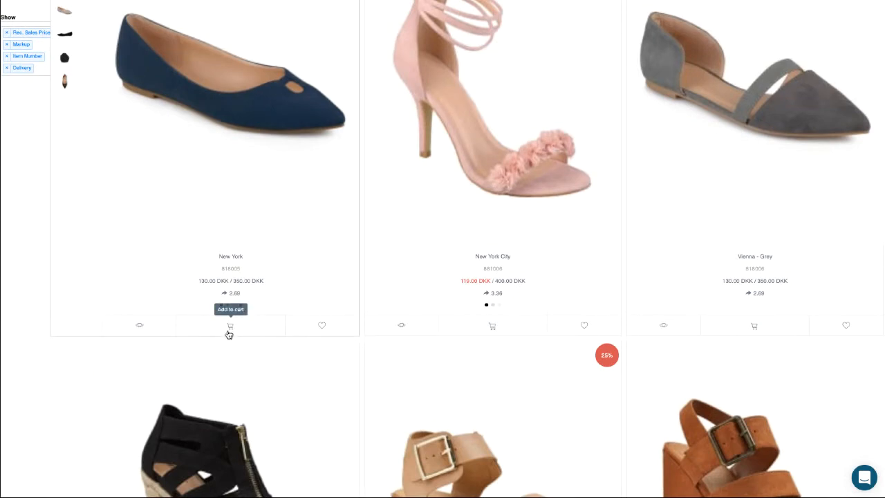
click(230, 332)
click(342, 90)
text(1)
click(413, 90)
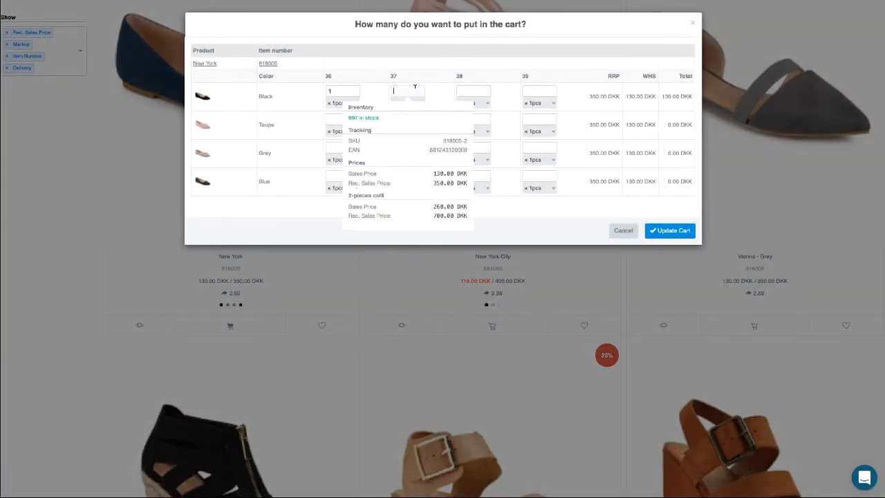
text(1)
key(Tab)
text(1)
key(Tab)
text(1)
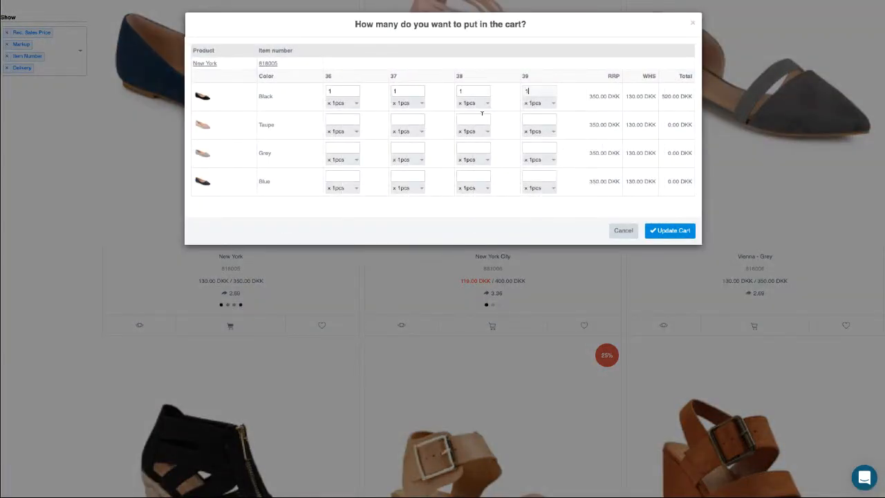
Enter quantity 1 for the Taupe New York shoe in sizes 38 and 39 and update the cart.
click(477, 119)
text(1)
click(535, 119)
text(1)
click(676, 233)
scroll(679, 238, up, 3)
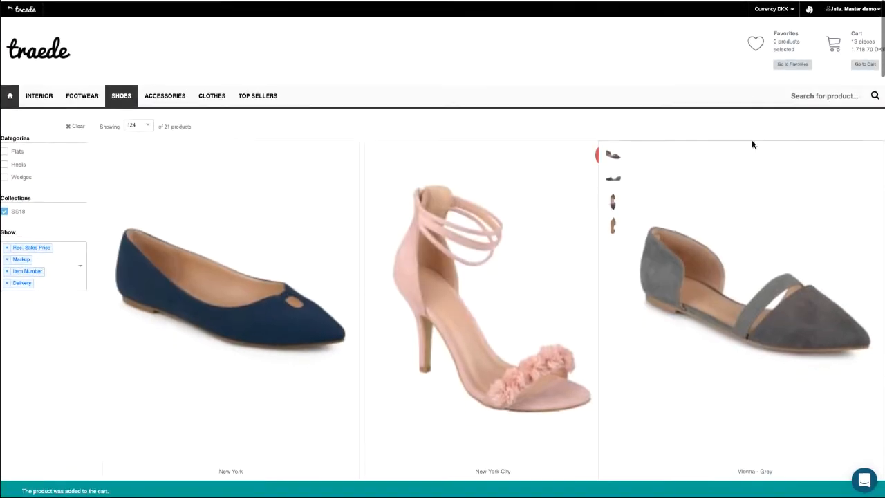
In the cart, set the blue Abigail XS quantity to 2 and proceed to the contact information.
click(865, 62)
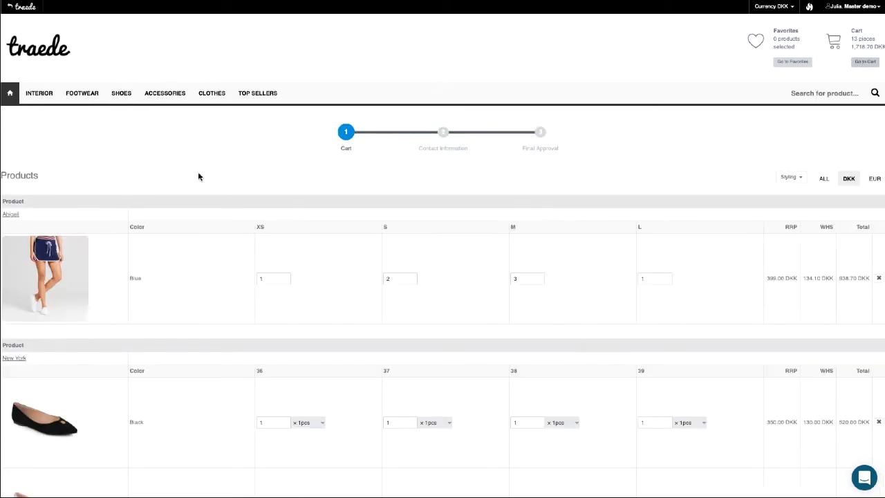
scroll(526, 238, down, 3)
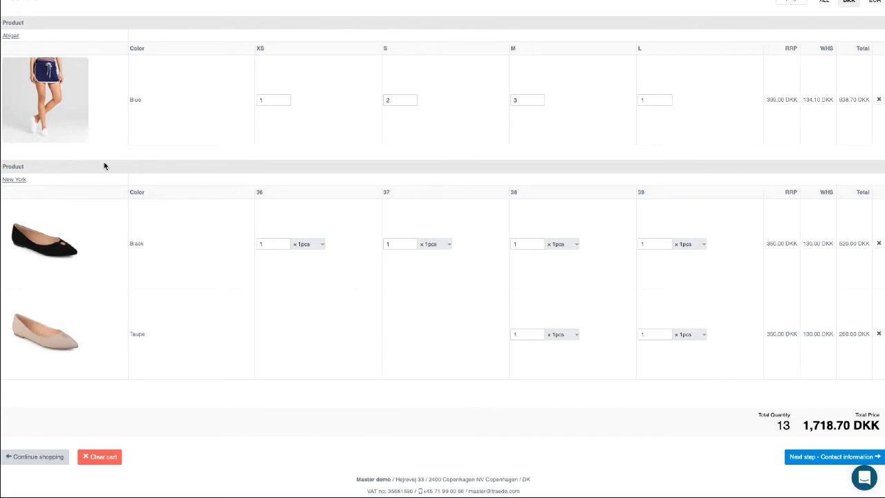
click(270, 100)
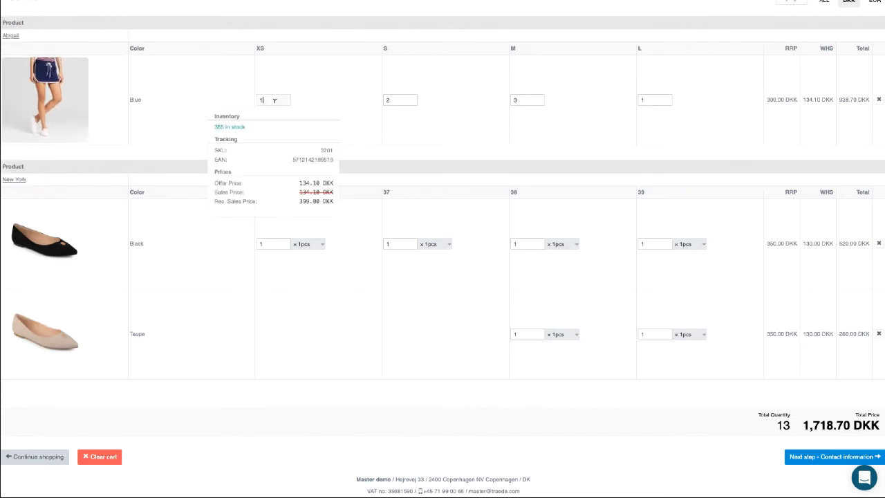
text(2)
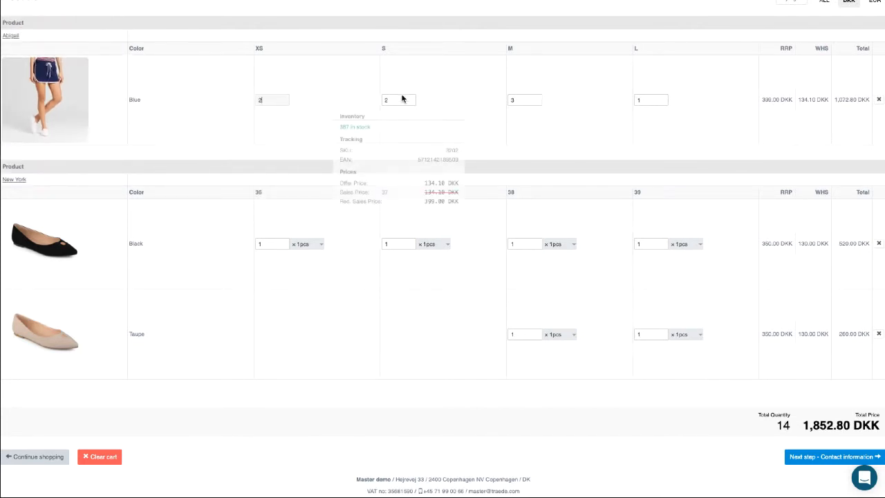
click(817, 460)
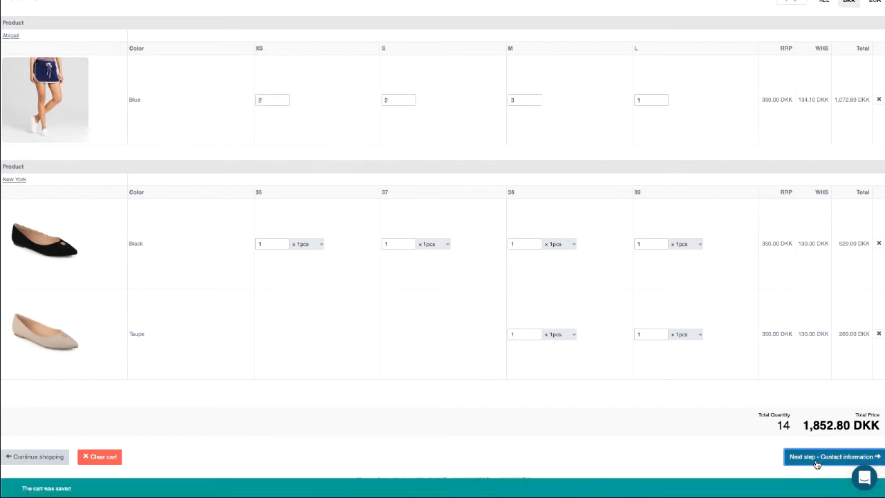
click(802, 461)
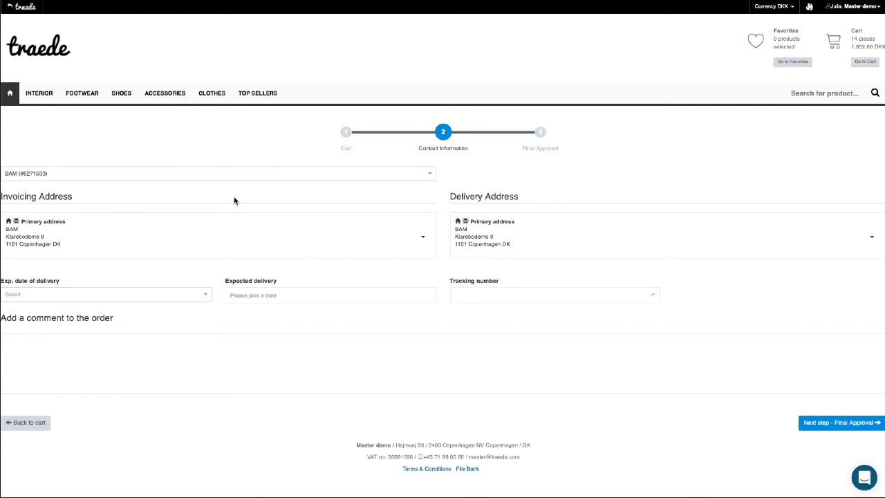
Select BAM as the ordering customer and proceed to final approval with the comment left empty.
click(429, 173)
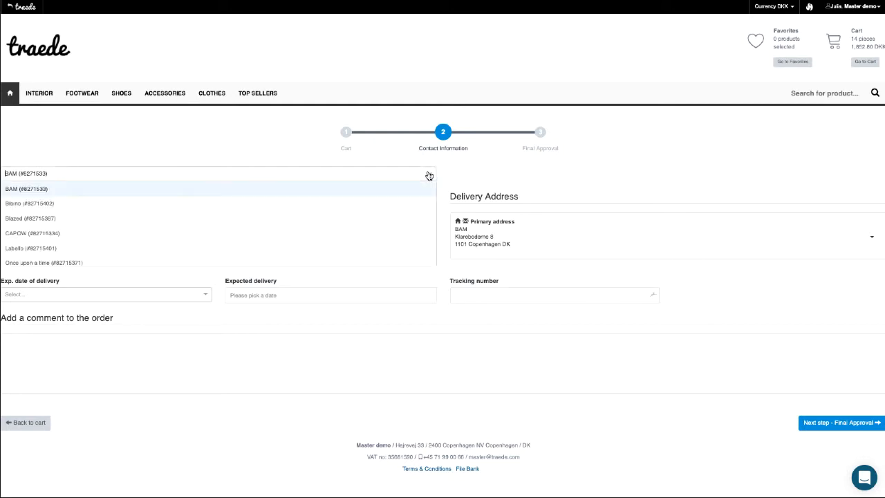
scroll(232, 199, down, 2)
click(83, 217)
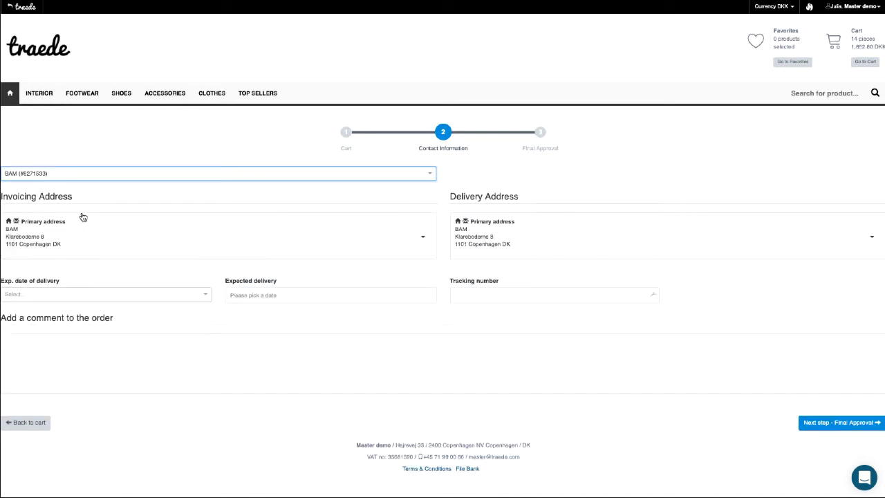
click(427, 172)
click(391, 194)
click(163, 351)
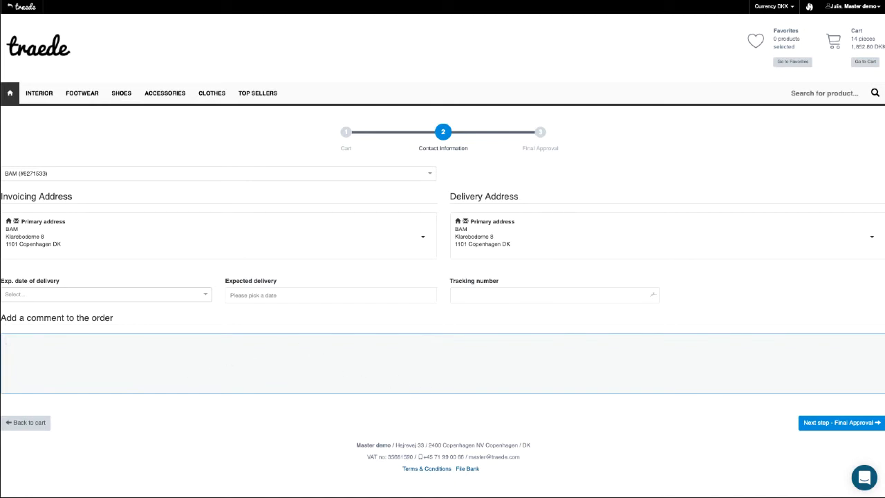
click(832, 421)
Review the final summary of the webshop order for BAM and approve the order.
scroll(823, 425, down, 3)
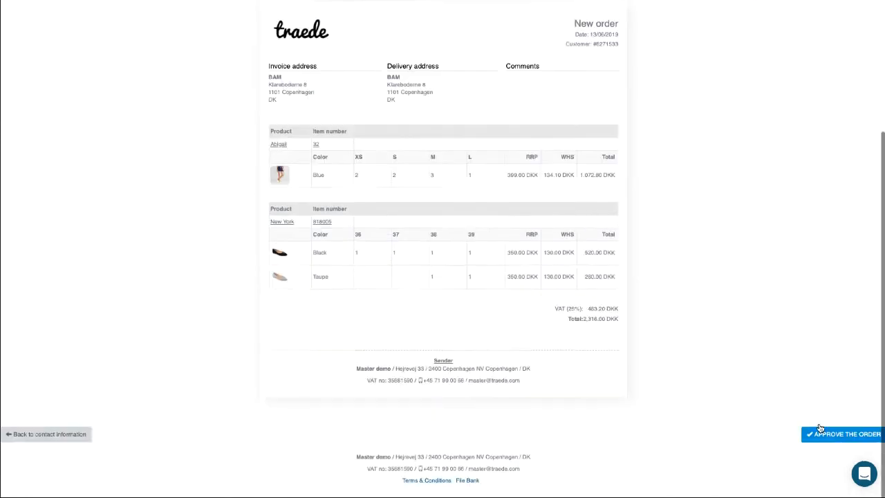
scroll(779, 351, up, 2)
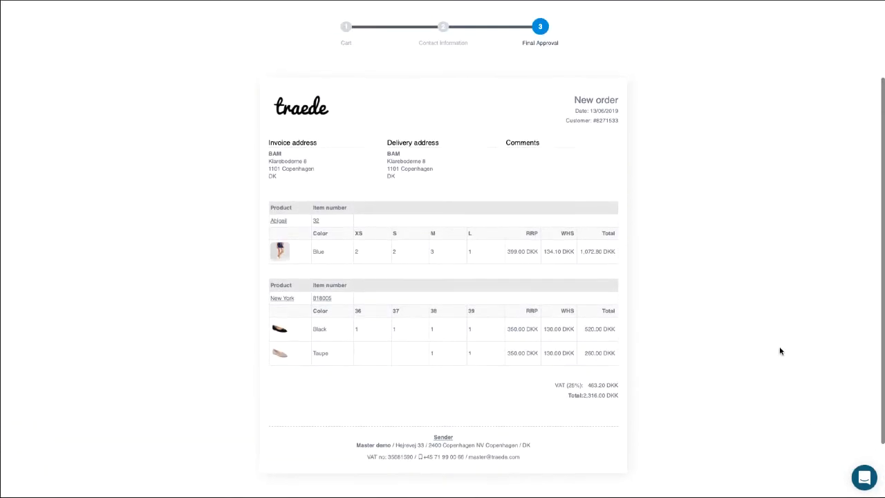
scroll(779, 351, down, 2)
click(838, 437)
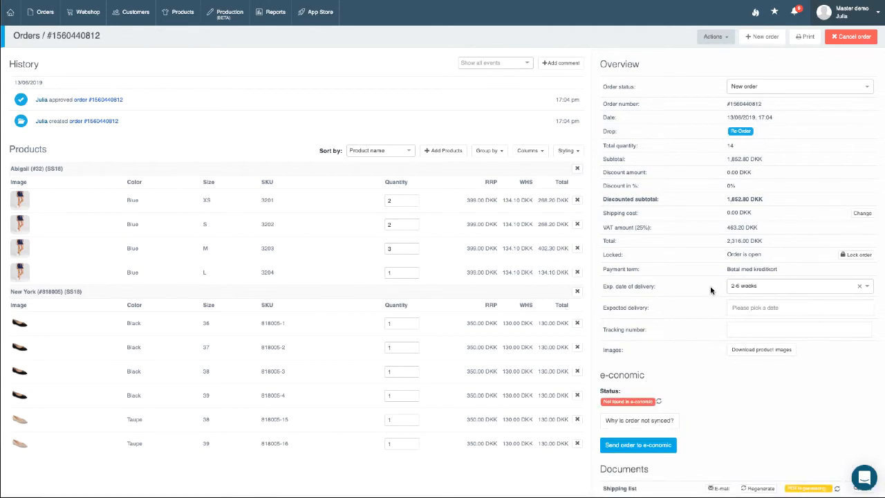
scroll(701, 200, down, 2)
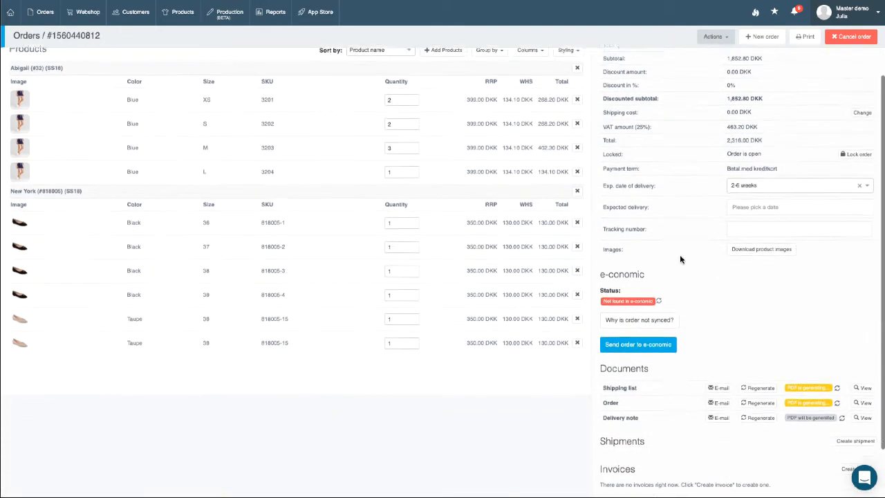
Examine the approved BAM order's products, overview, e-conomic status, documents, invoices and addresses.
scroll(726, 248, up, 1)
scroll(765, 246, up, 1)
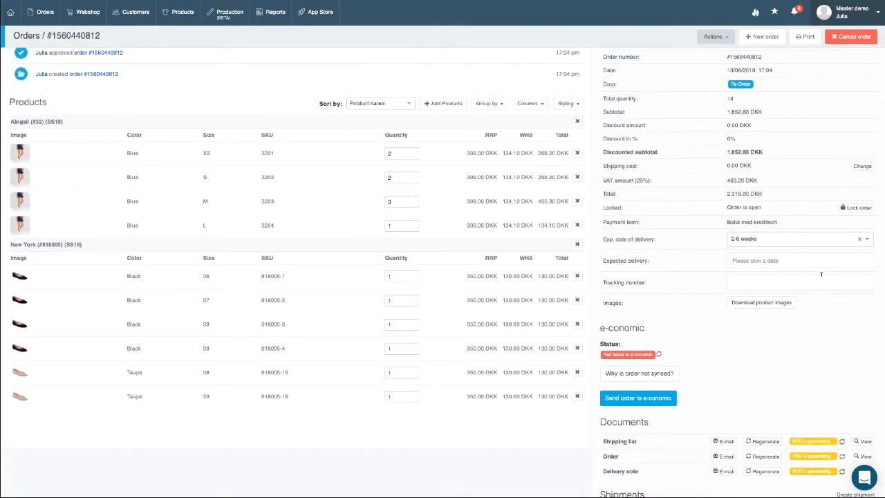
scroll(821, 274, down, 2)
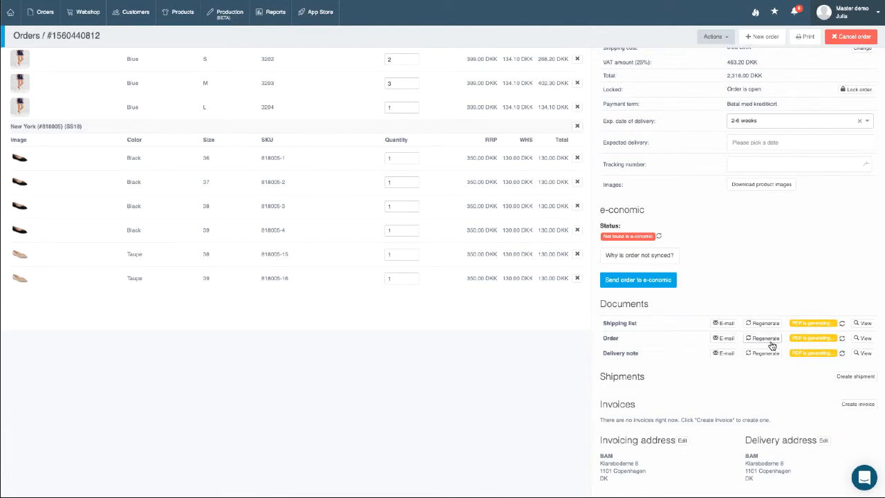
scroll(776, 225, up, 3)
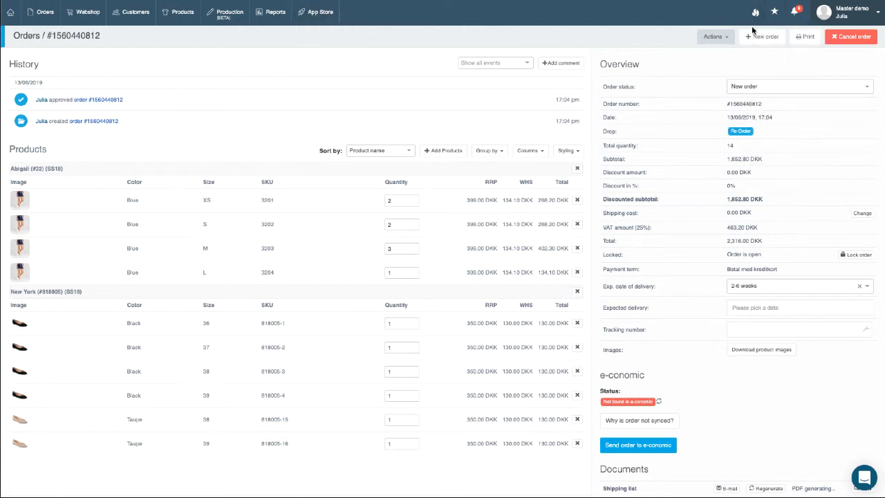
Check the new-order notifications and the personal settings page before returning to the home page.
click(798, 20)
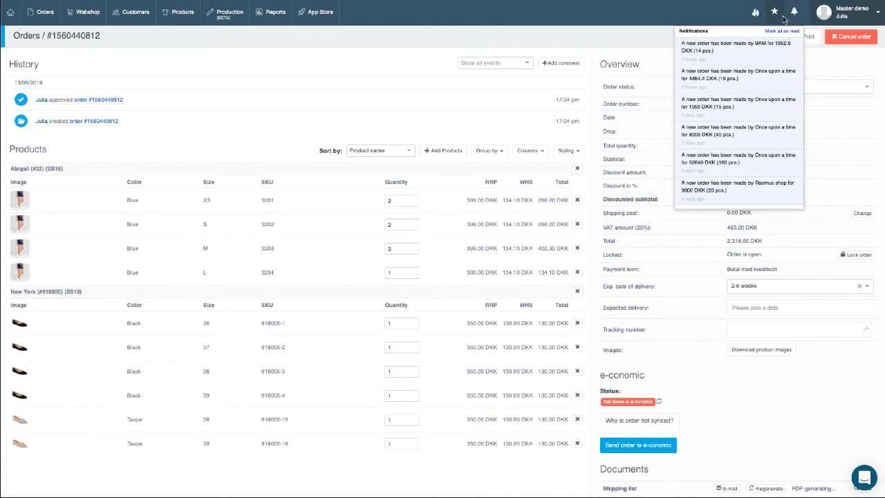
click(856, 21)
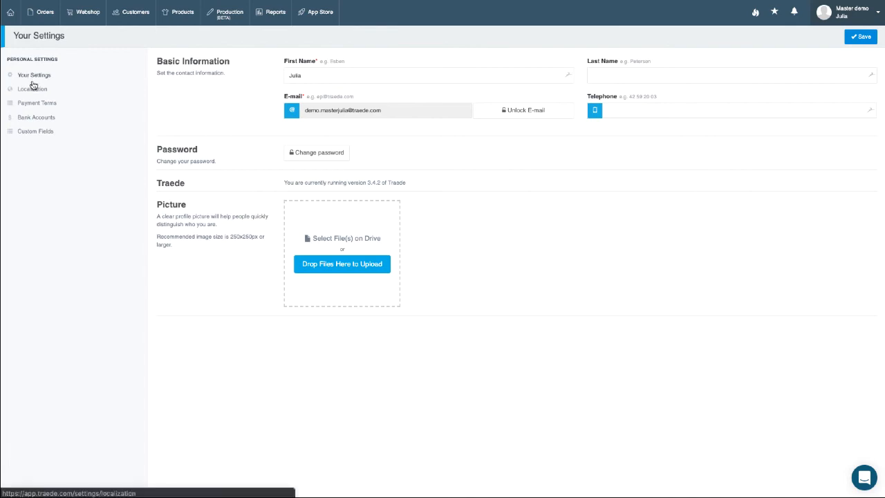
click(11, 14)
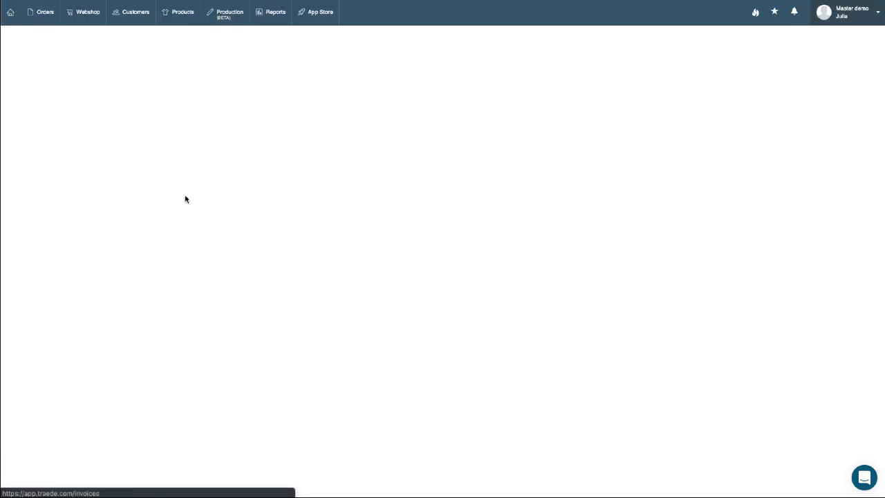